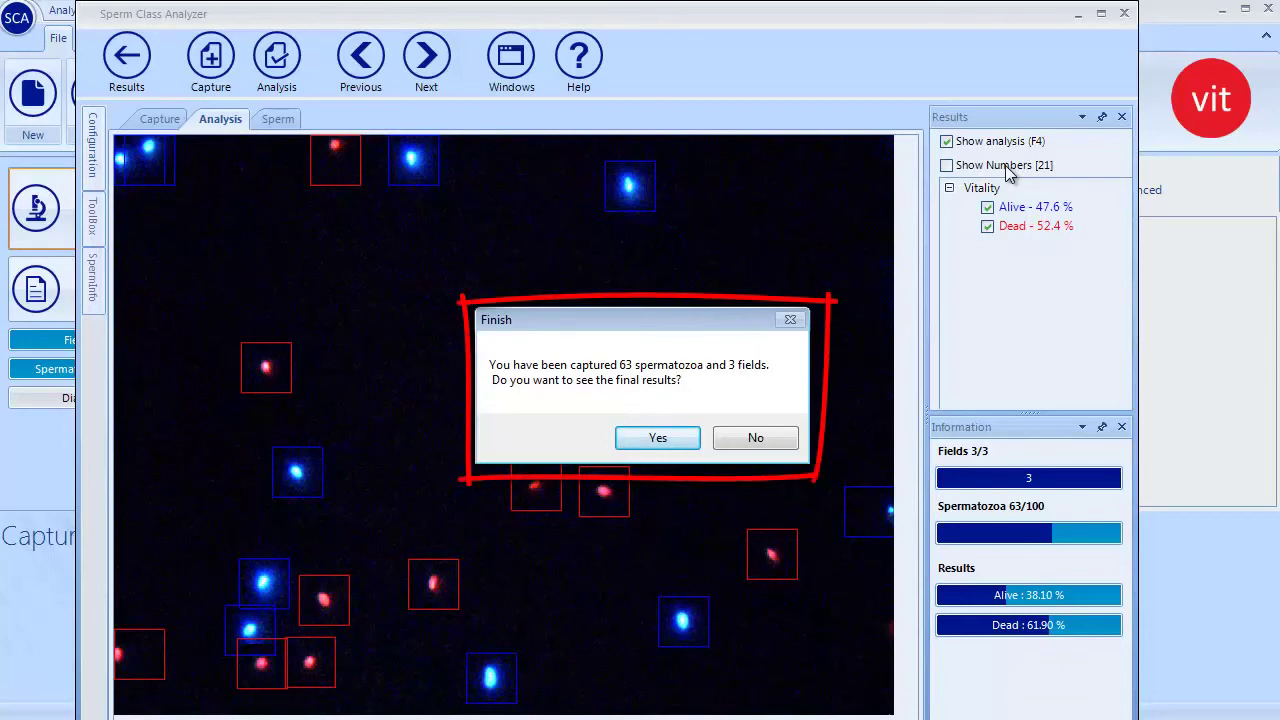
- Decline viewing the final results and browse the analysed fields, stopping on field 2
{"action": "key", "text": "Tab"}
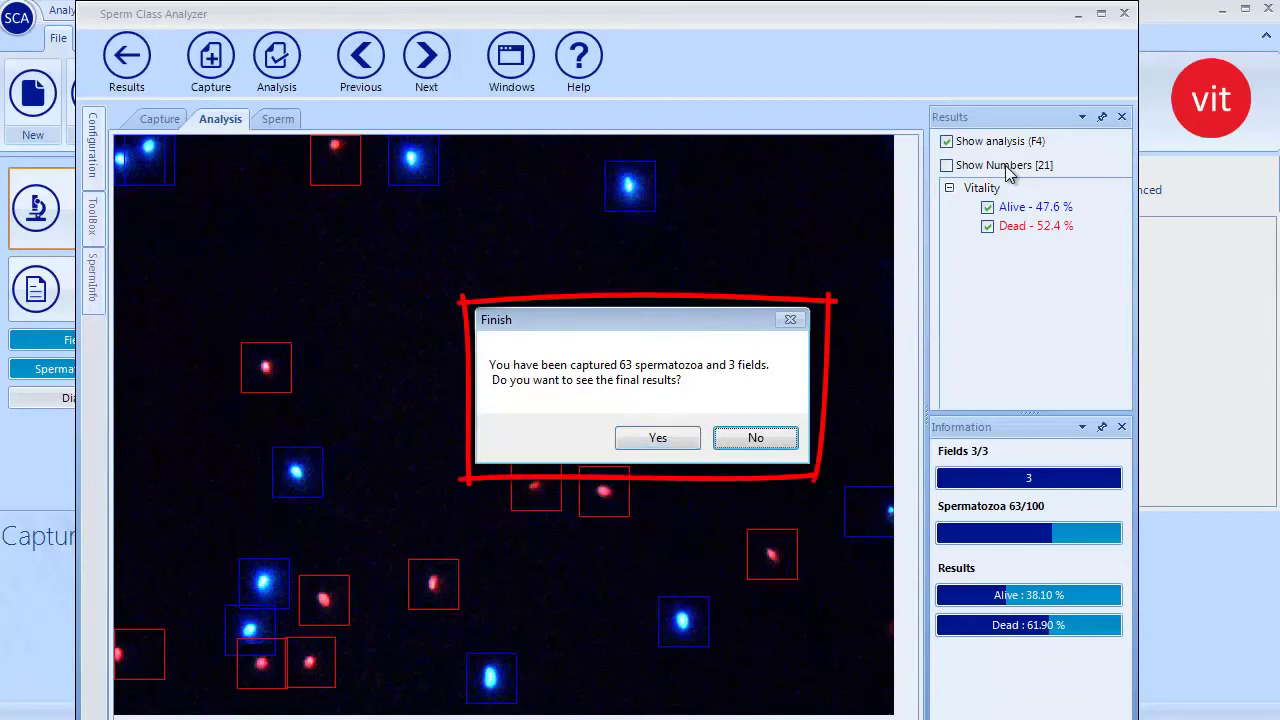
{"action": "left_click", "coordinate": [781, 437]}
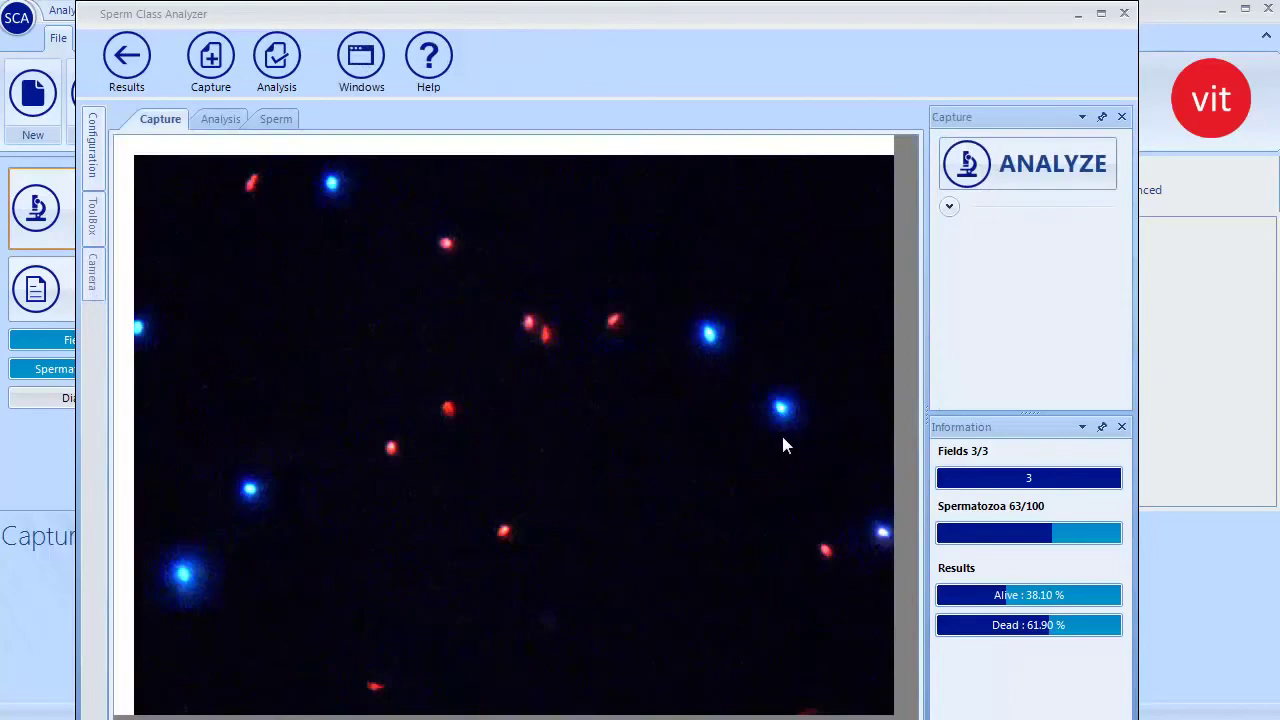
{"action": "left_click", "coordinate": [222, 121]}
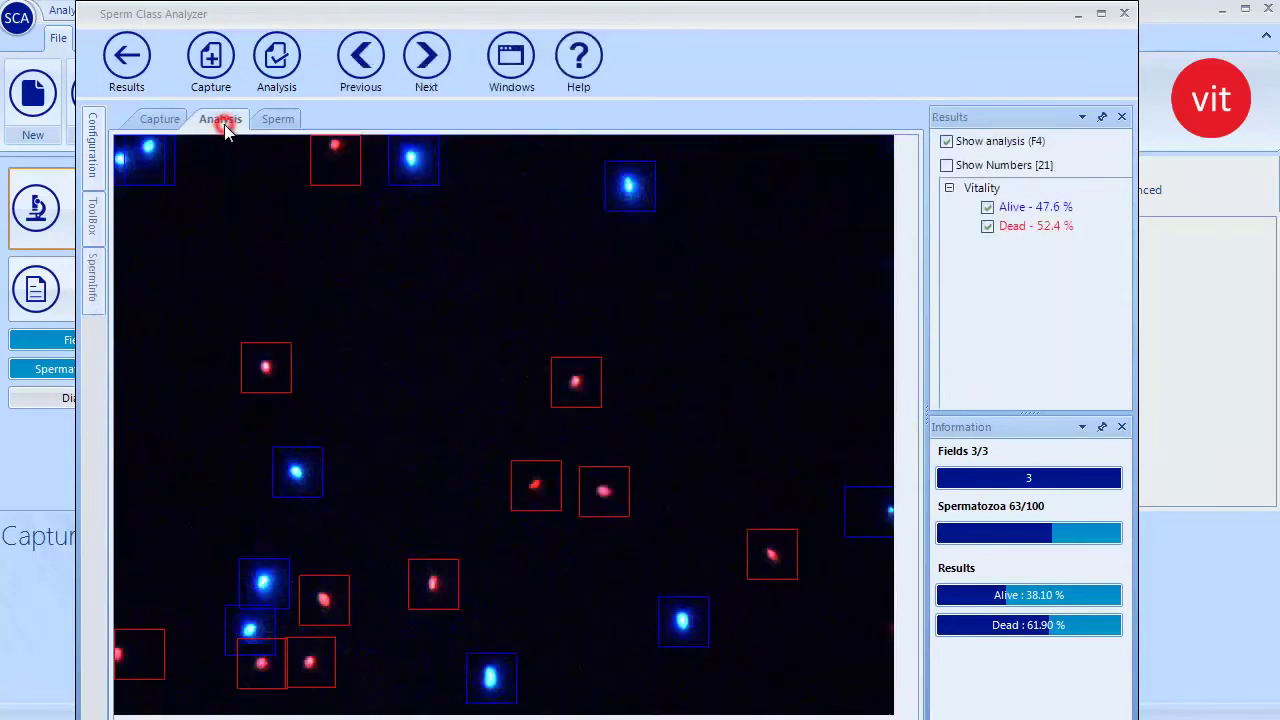
{"action": "left_click", "coordinate": [356, 62]}
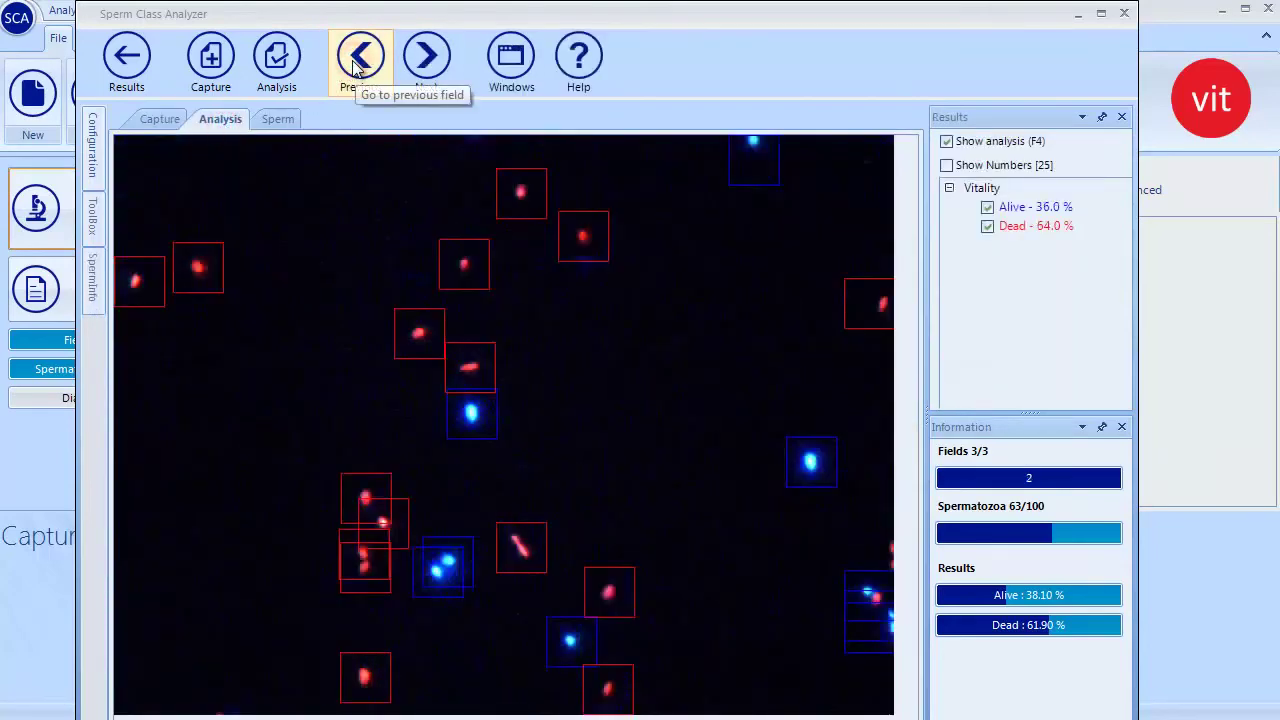
{"action": "left_click", "coordinate": [358, 62]}
{"action": "left_click", "coordinate": [427, 58]}
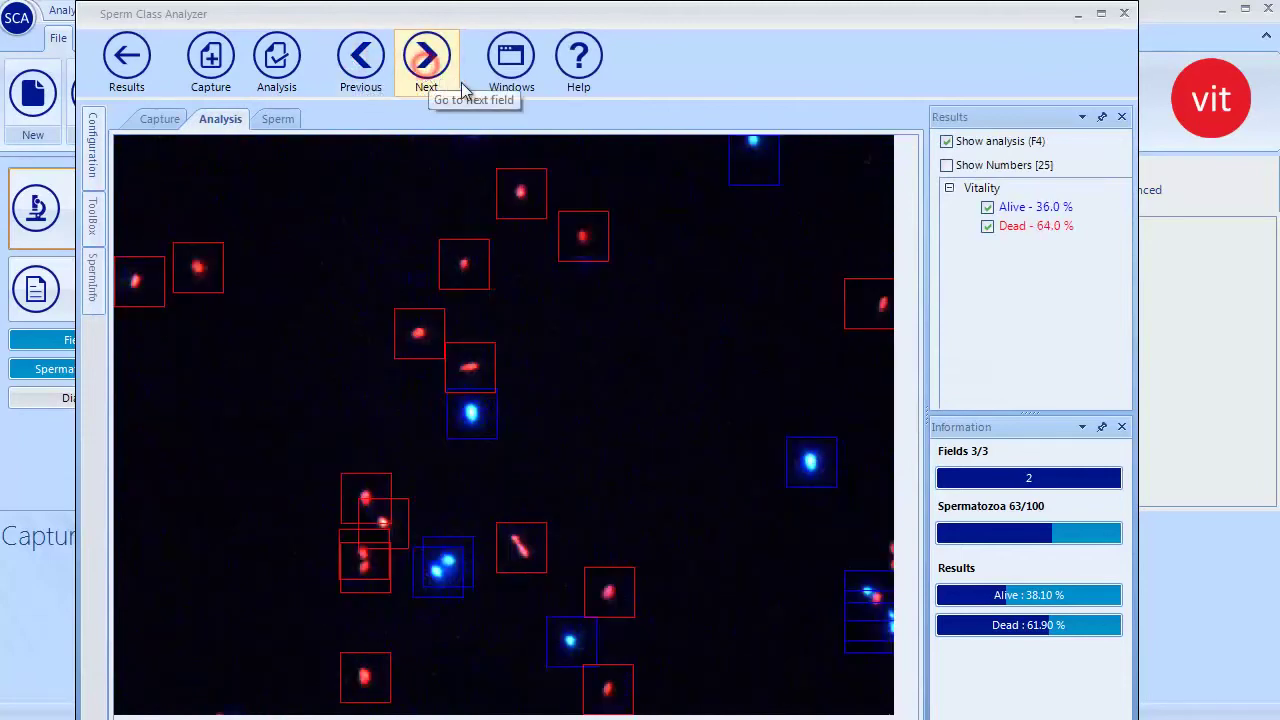
- Hide and show again the Dead markings and the Alive markings in field 2
{"action": "left_click", "coordinate": [988, 230]}
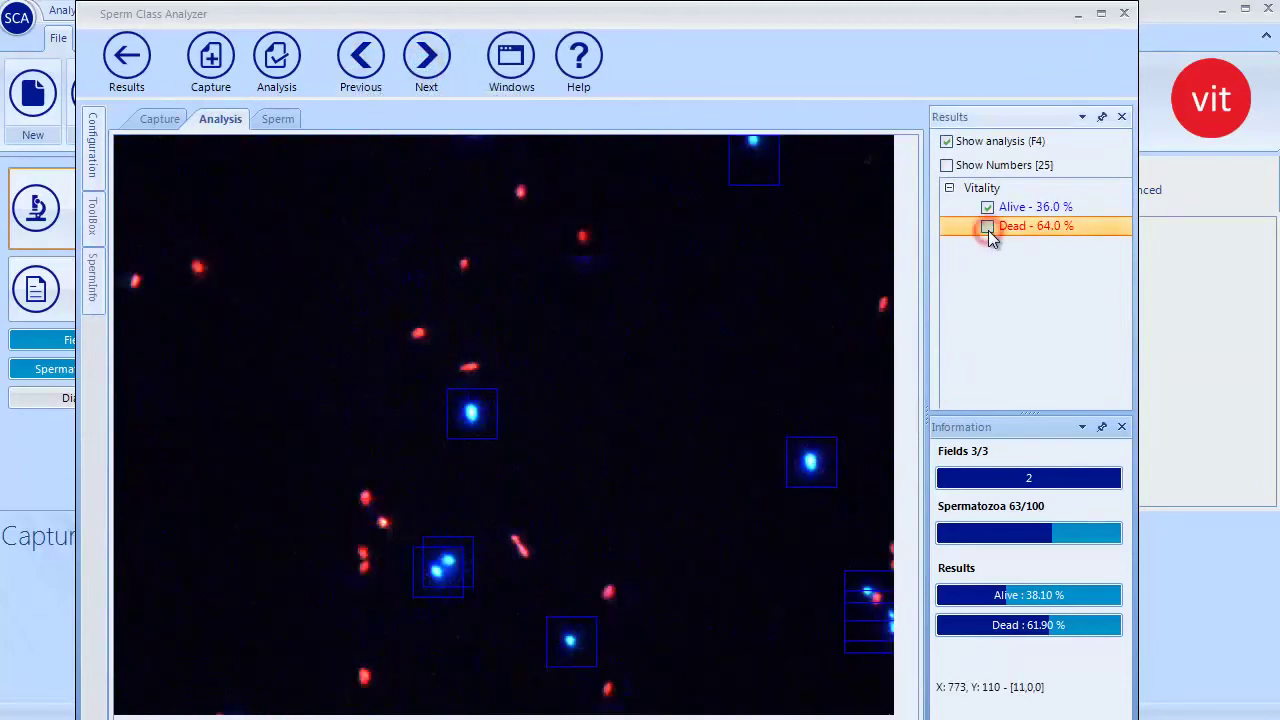
{"action": "left_click", "coordinate": [988, 230]}
{"action": "left_click", "coordinate": [987, 208]}
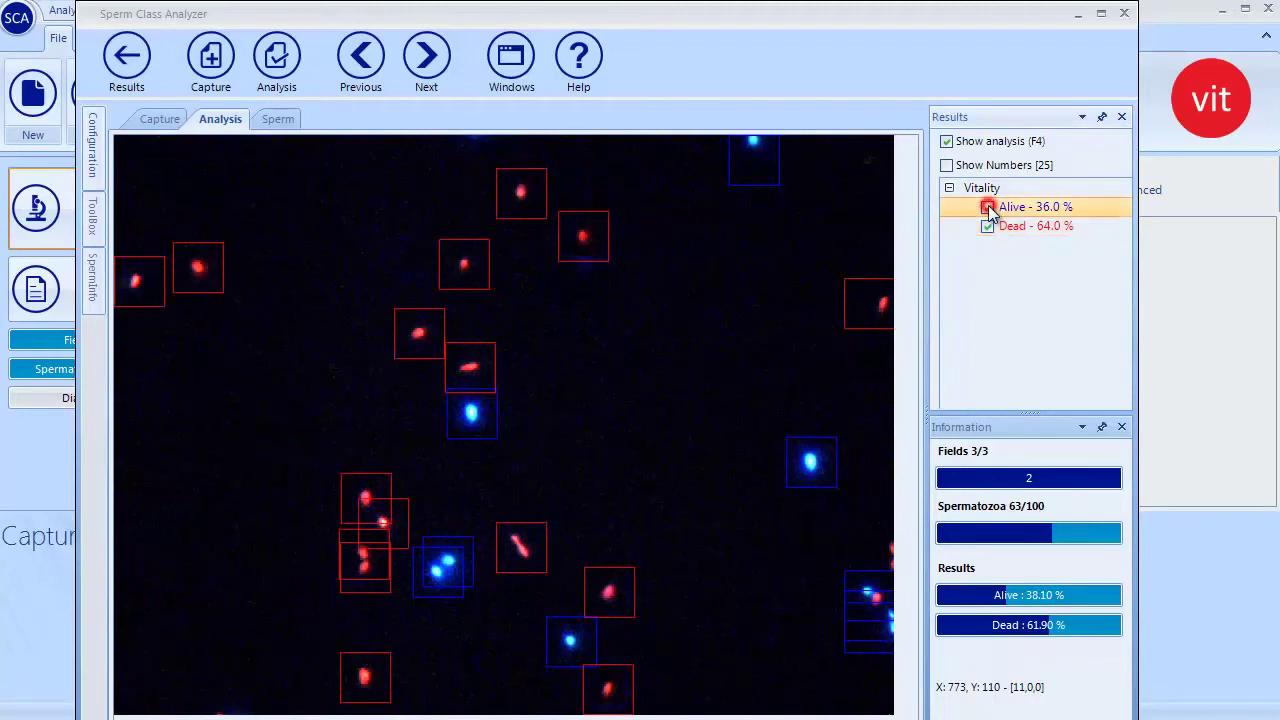
{"action": "left_click", "coordinate": [987, 208]}
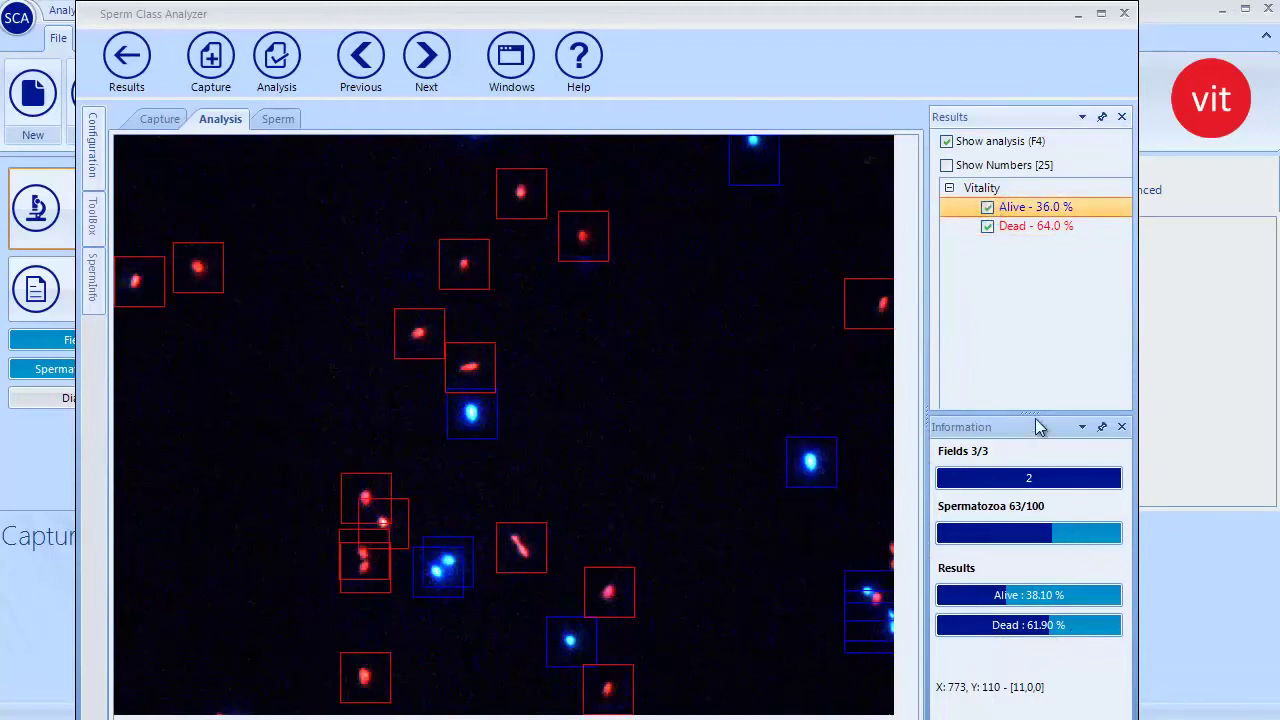
- Show and hide the spermatozoa numbers in field 2, and enlarge the dead spermatozoon number 20
{"action": "left_click", "coordinate": [947, 166]}
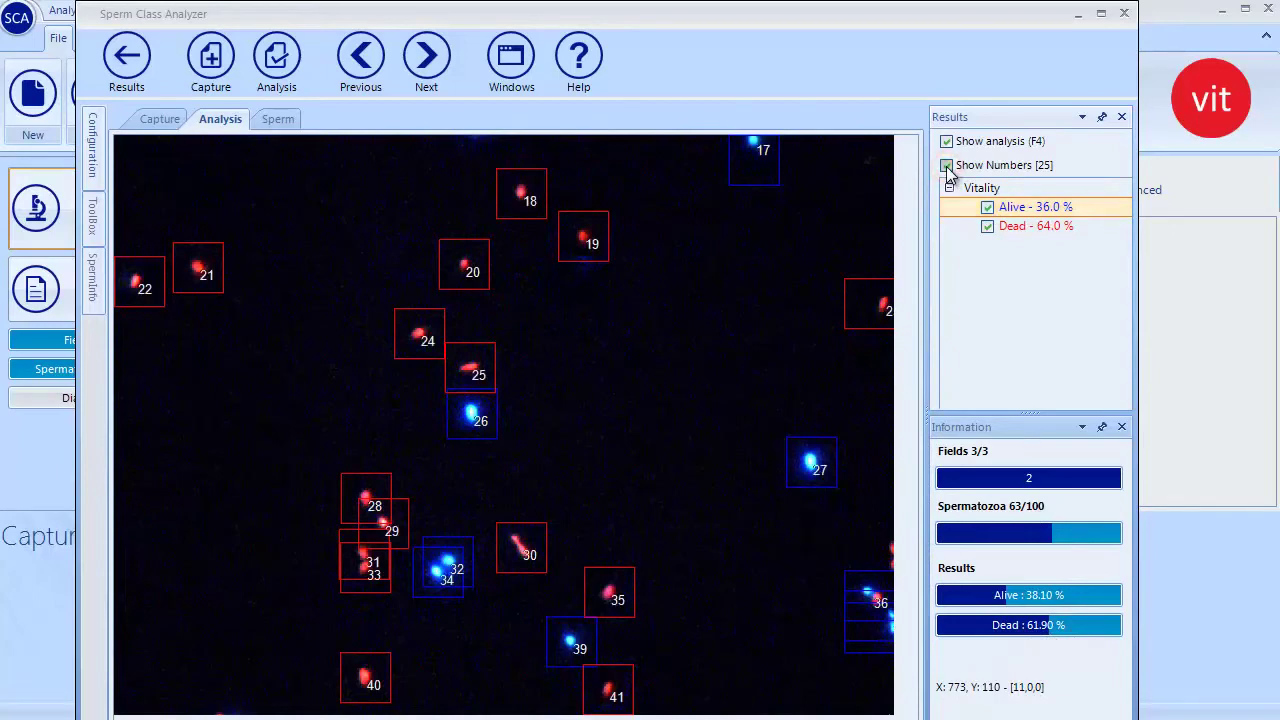
{"action": "left_click", "coordinate": [947, 166]}
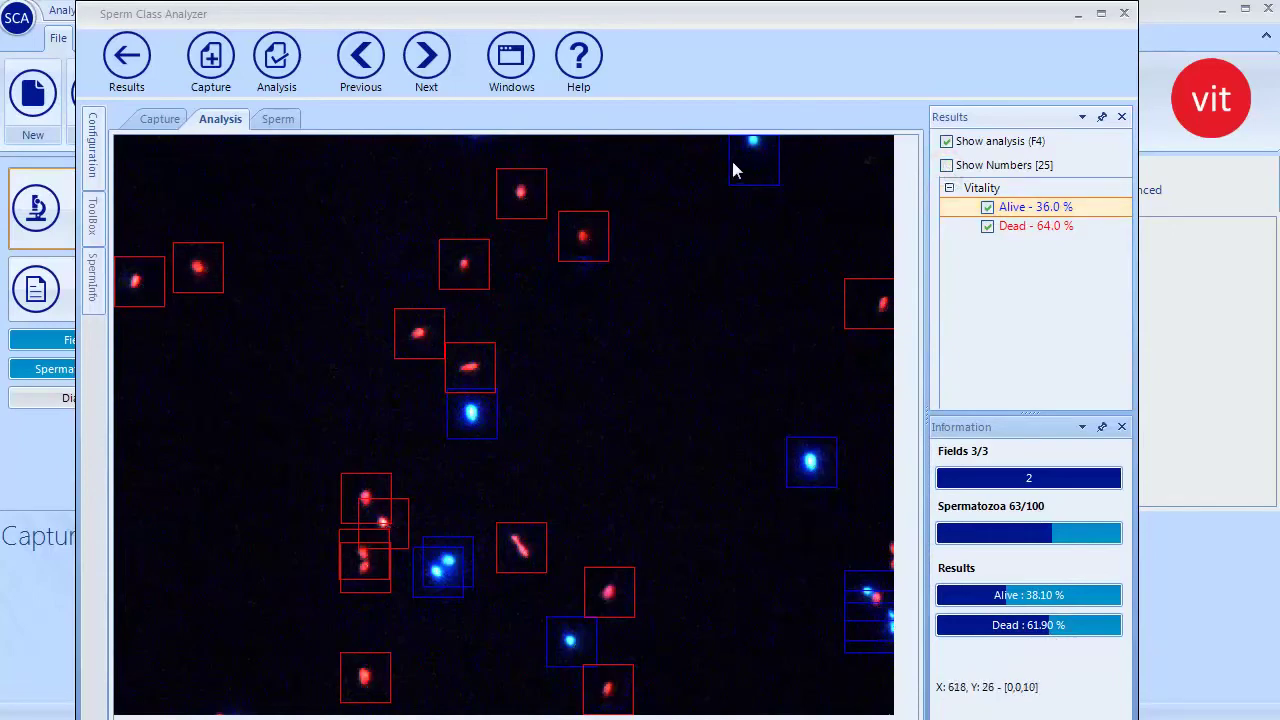
{"action": "double_click", "coordinate": [466, 265]}
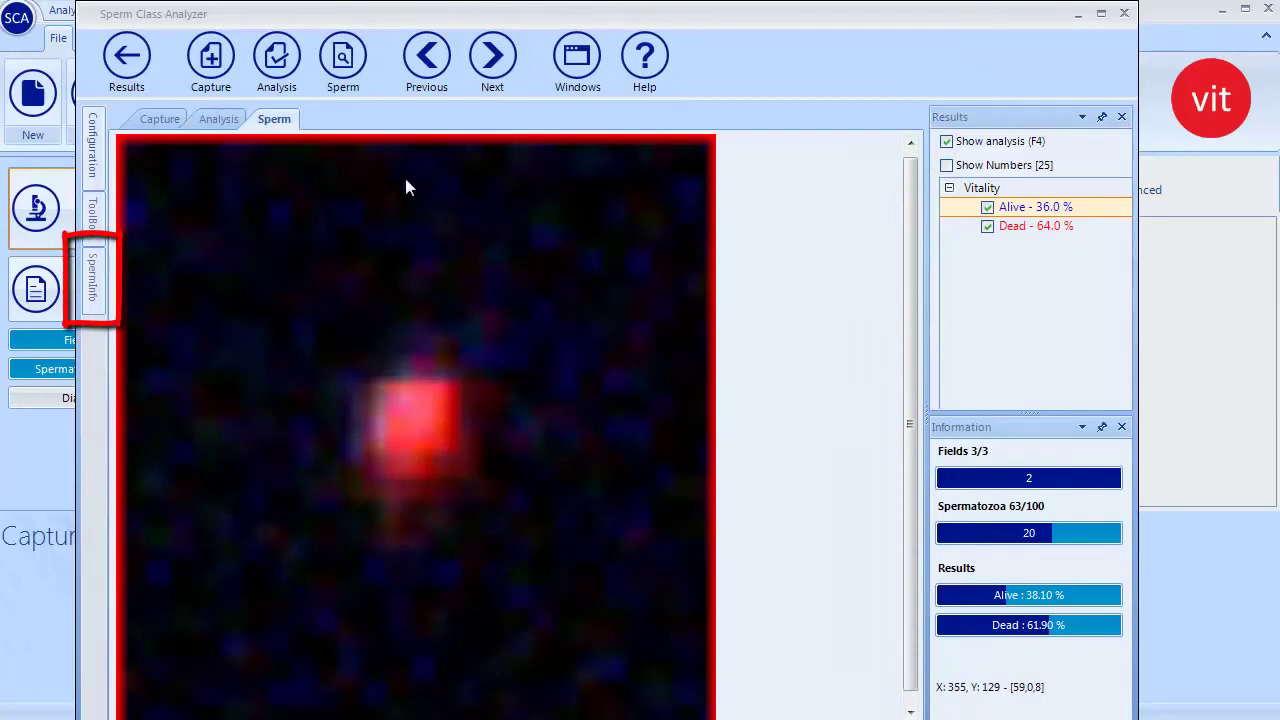
- Return to the final results and review the vitality totals, the sort results and the comparison chart of the fields
{"action": "left_click", "coordinate": [130, 62]}
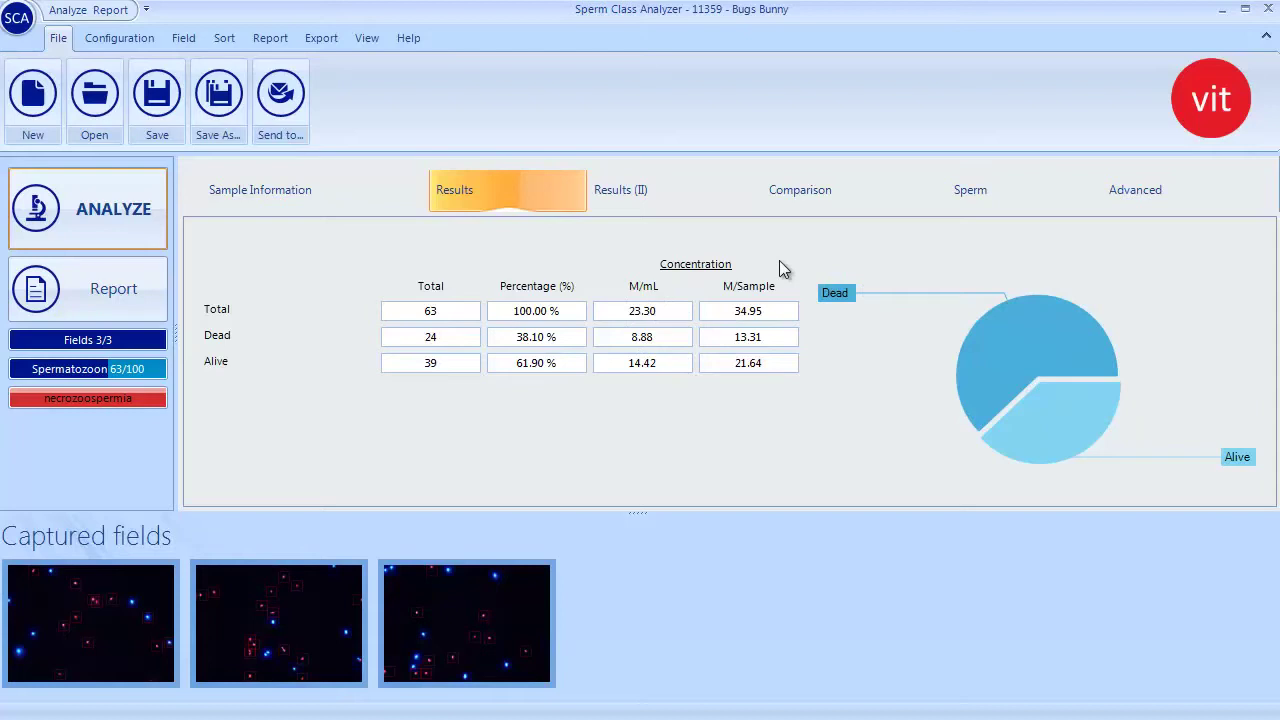
{"action": "left_click", "coordinate": [606, 195]}
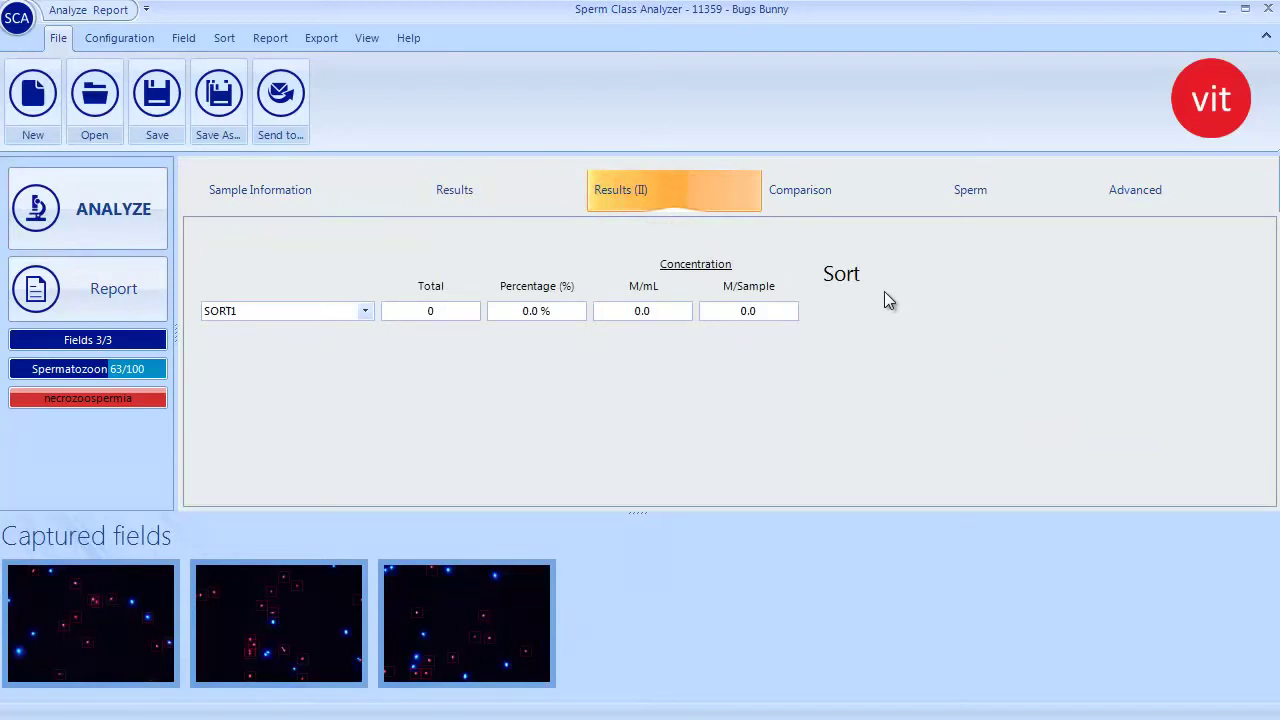
{"action": "left_click", "coordinate": [813, 196]}
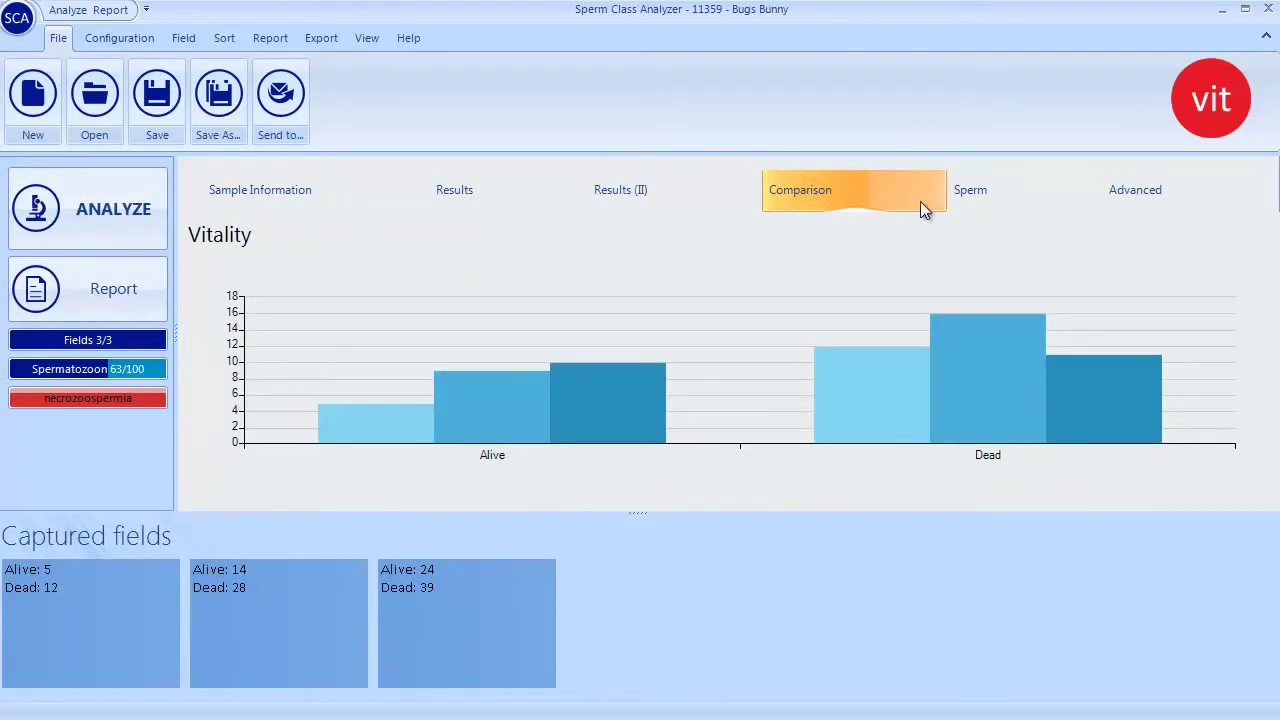
- Open the per-sperm data table and view the spermatozoa with SpermID 5, 3 and 7
{"action": "left_click", "coordinate": [980, 203]}
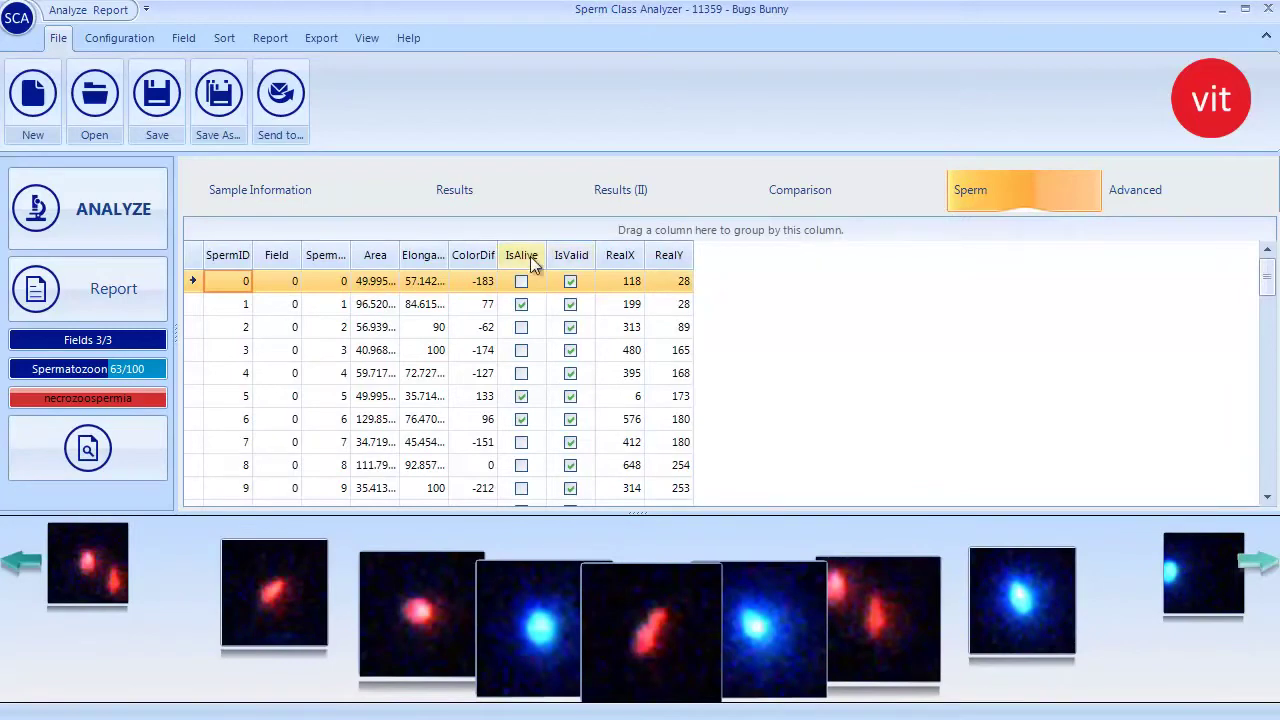
{"action": "left_click", "coordinate": [229, 396]}
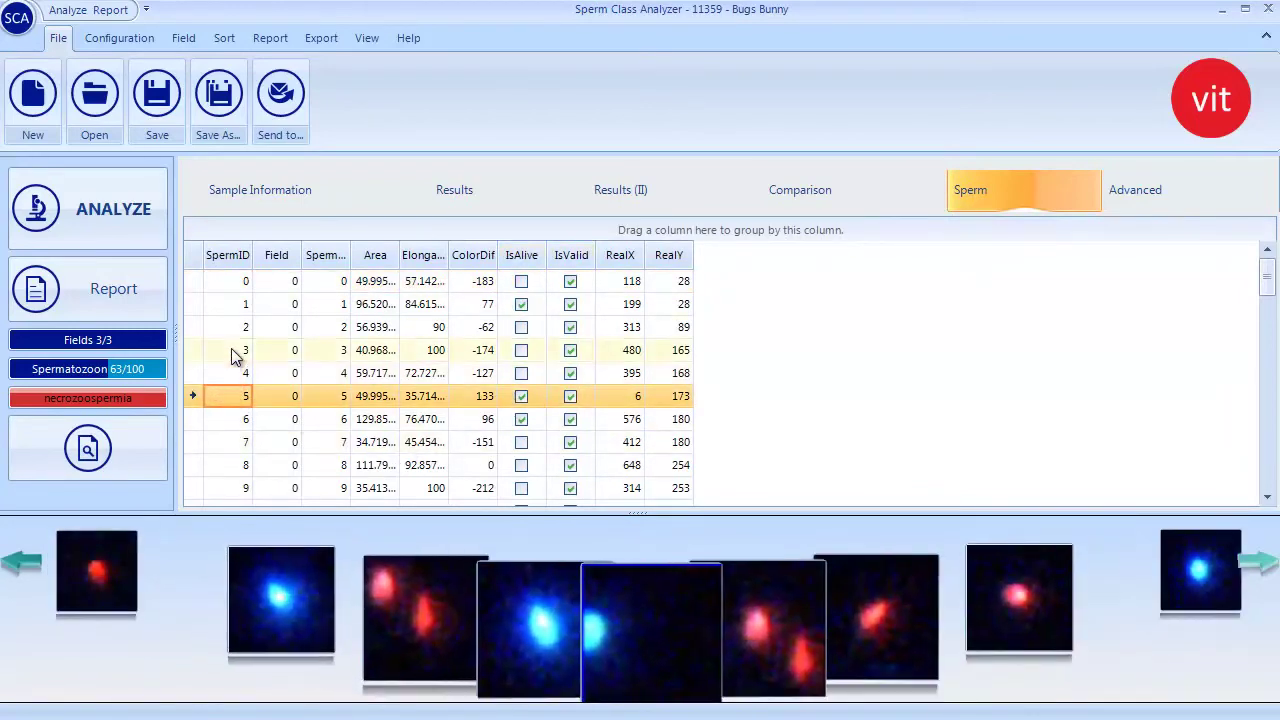
{"action": "left_click", "coordinate": [231, 349]}
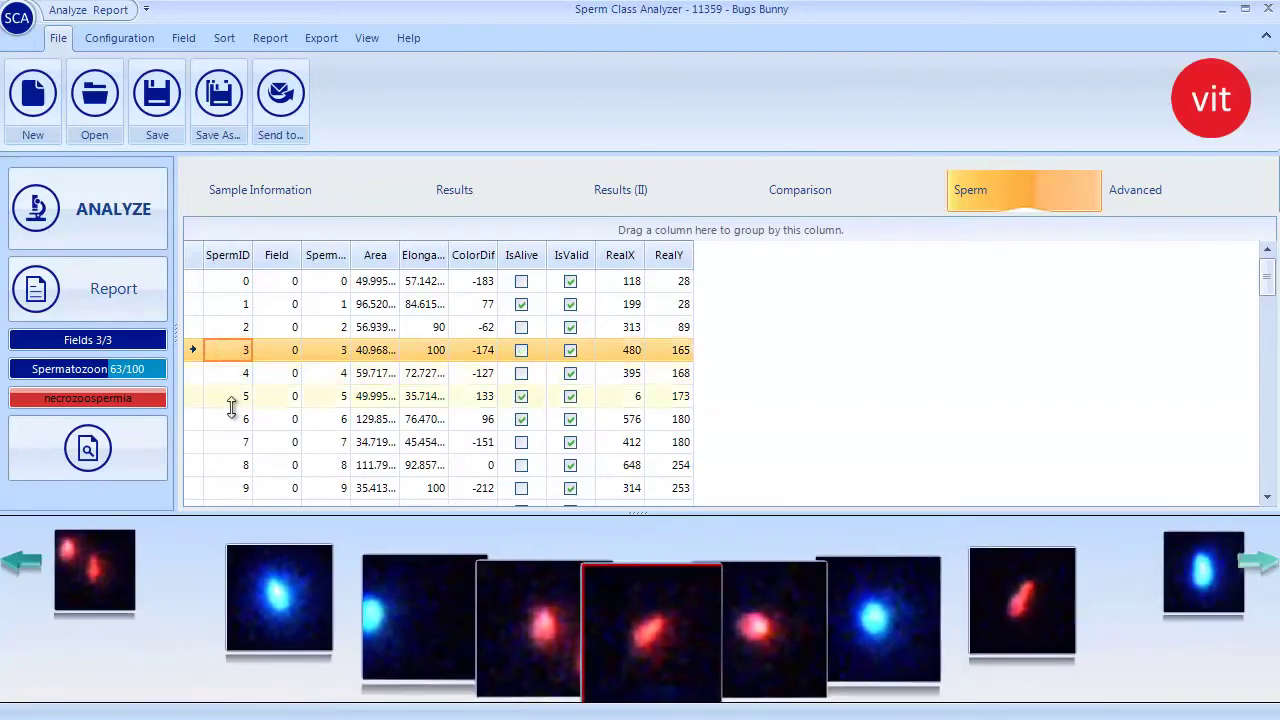
{"action": "left_click", "coordinate": [235, 441]}
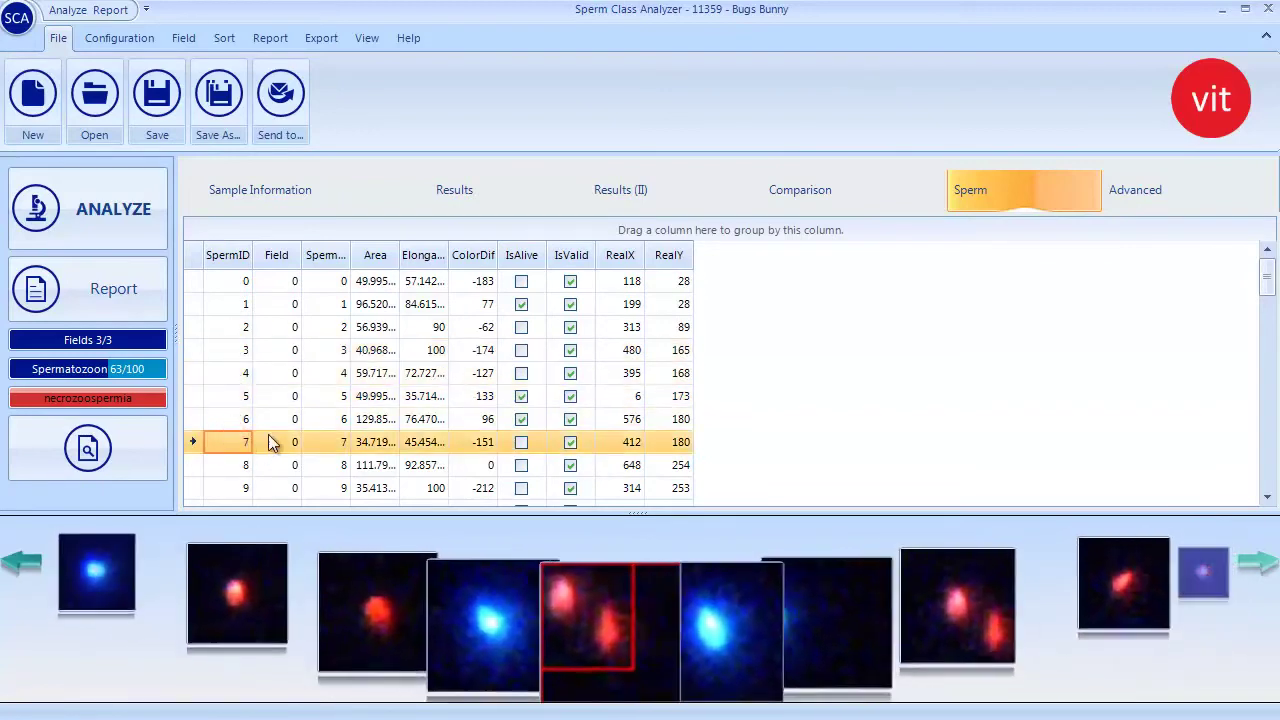
- Add Elongation to the values of the advanced pivot table and summarise it as an average
{"action": "left_click", "coordinate": [1140, 197]}
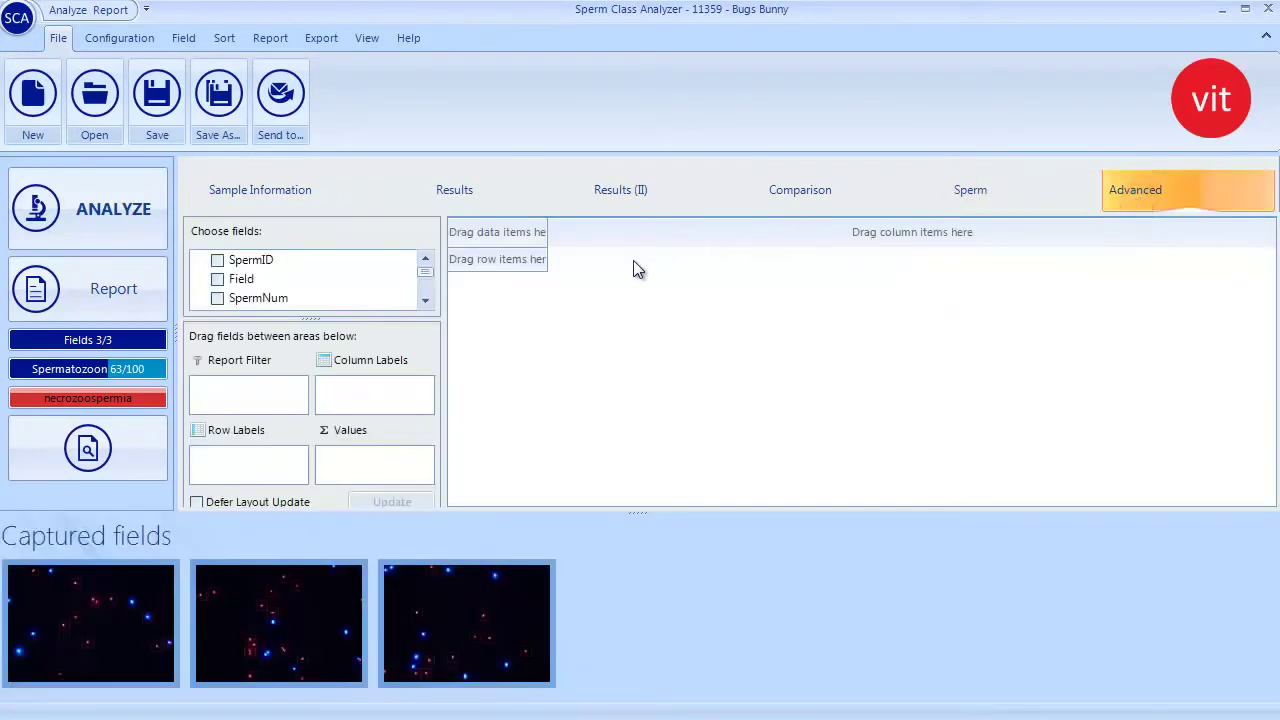
{"action": "left_click", "coordinate": [420, 302]}
{"action": "left_click", "coordinate": [420, 302]}
{"action": "left_click", "coordinate": [420, 302]}
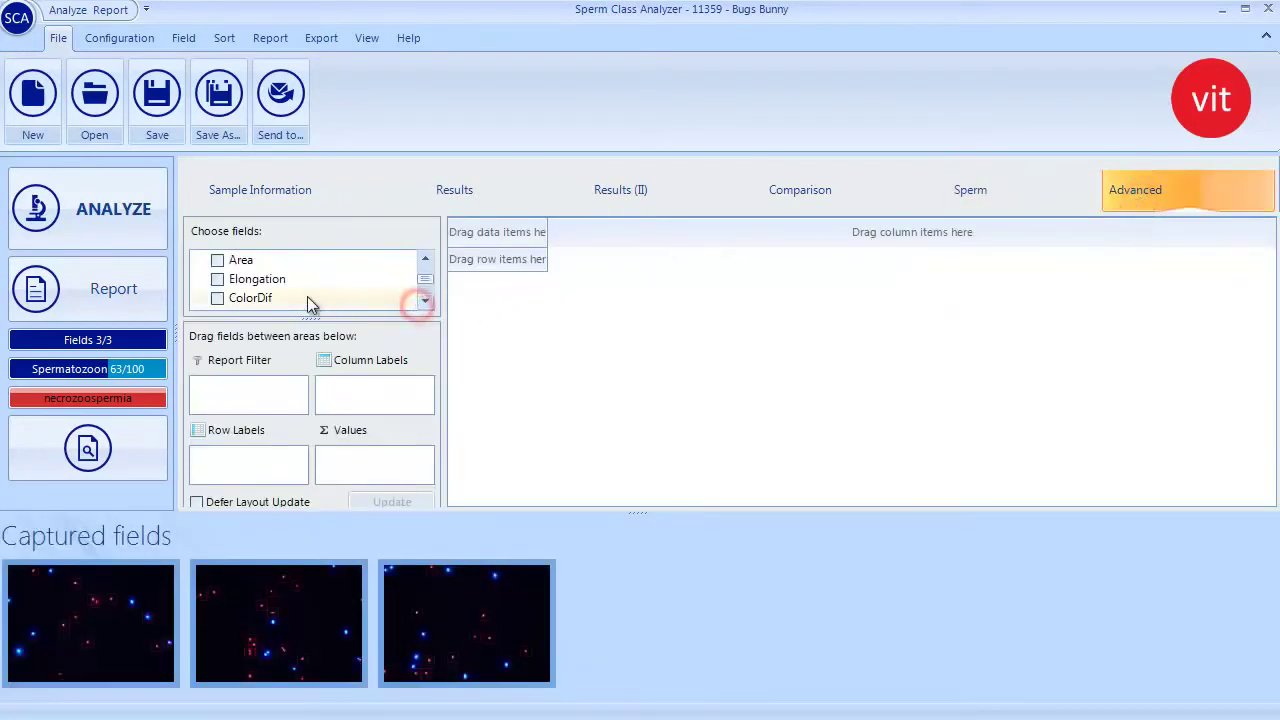
{"action": "left_click", "coordinate": [218, 280]}
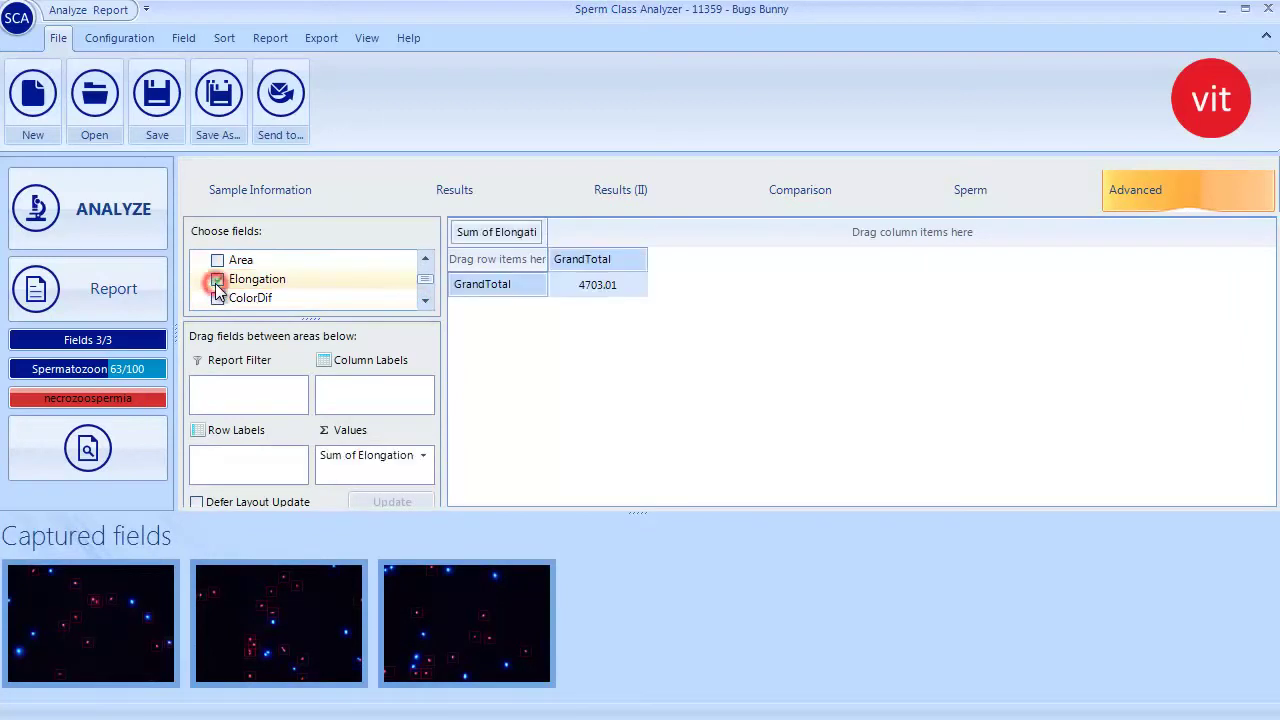
{"action": "left_click", "coordinate": [343, 455]}
{"action": "left_click", "coordinate": [358, 525]}
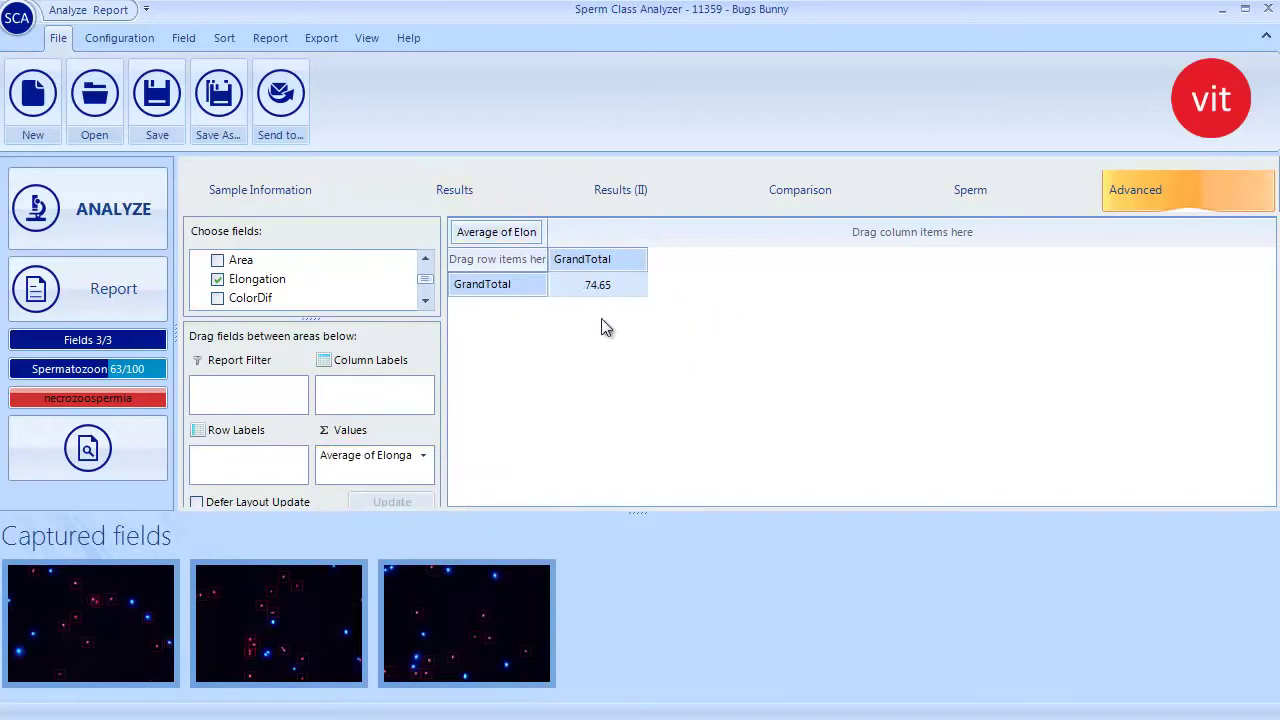
- Generate the vitality report, read through its page and close it
{"action": "left_click", "coordinate": [130, 290]}
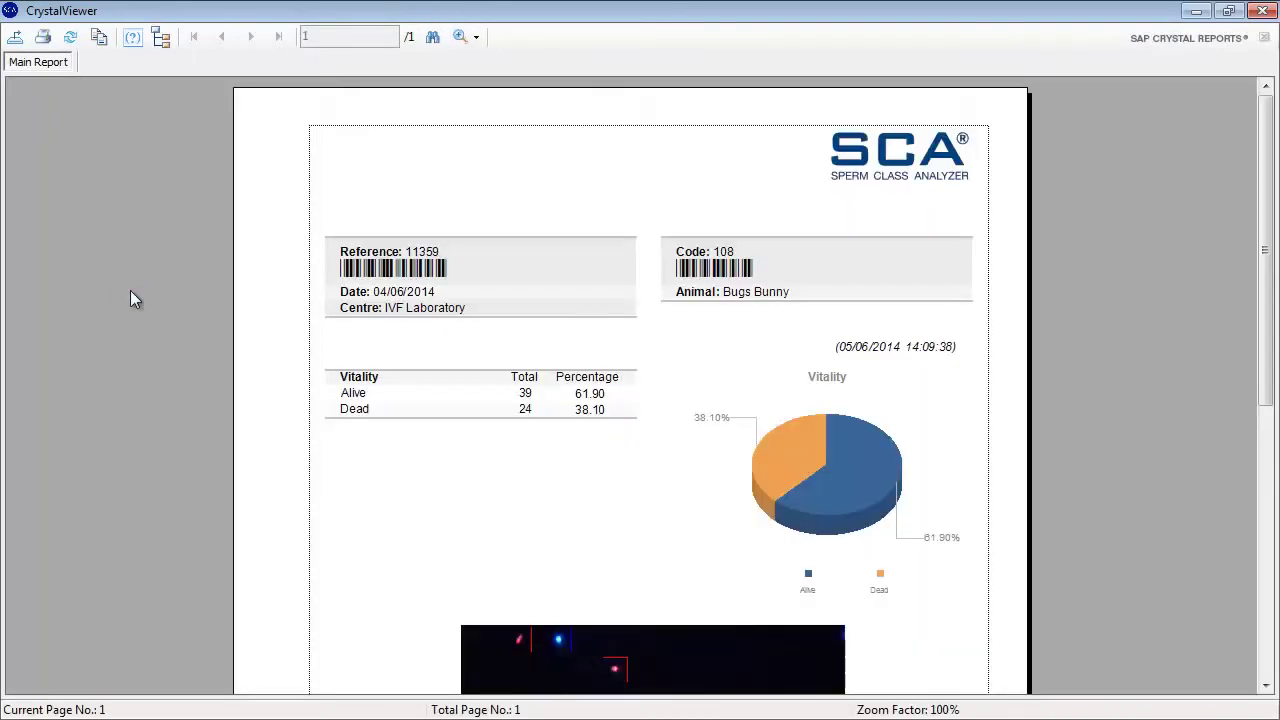
{"action": "scroll", "coordinate": [272, 307], "scroll_direction": "down", "scroll_amount": 4}
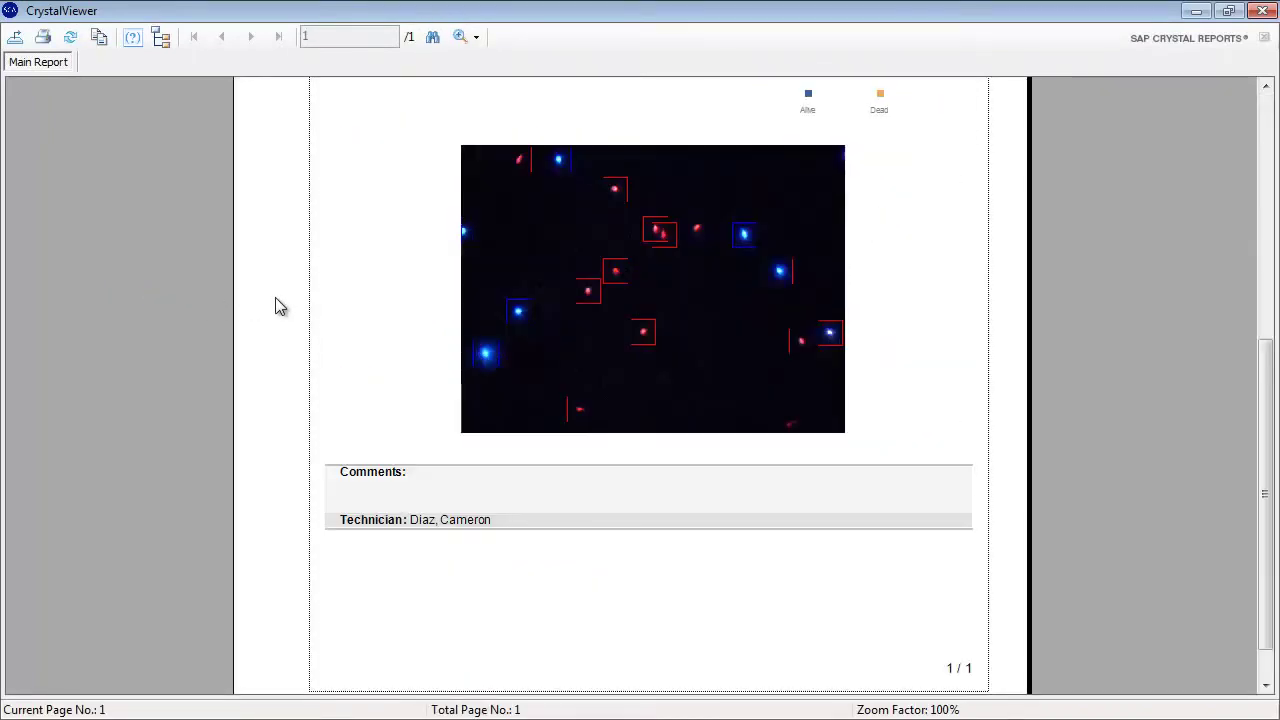
{"action": "scroll", "coordinate": [276, 307], "scroll_direction": "up", "scroll_amount": 3}
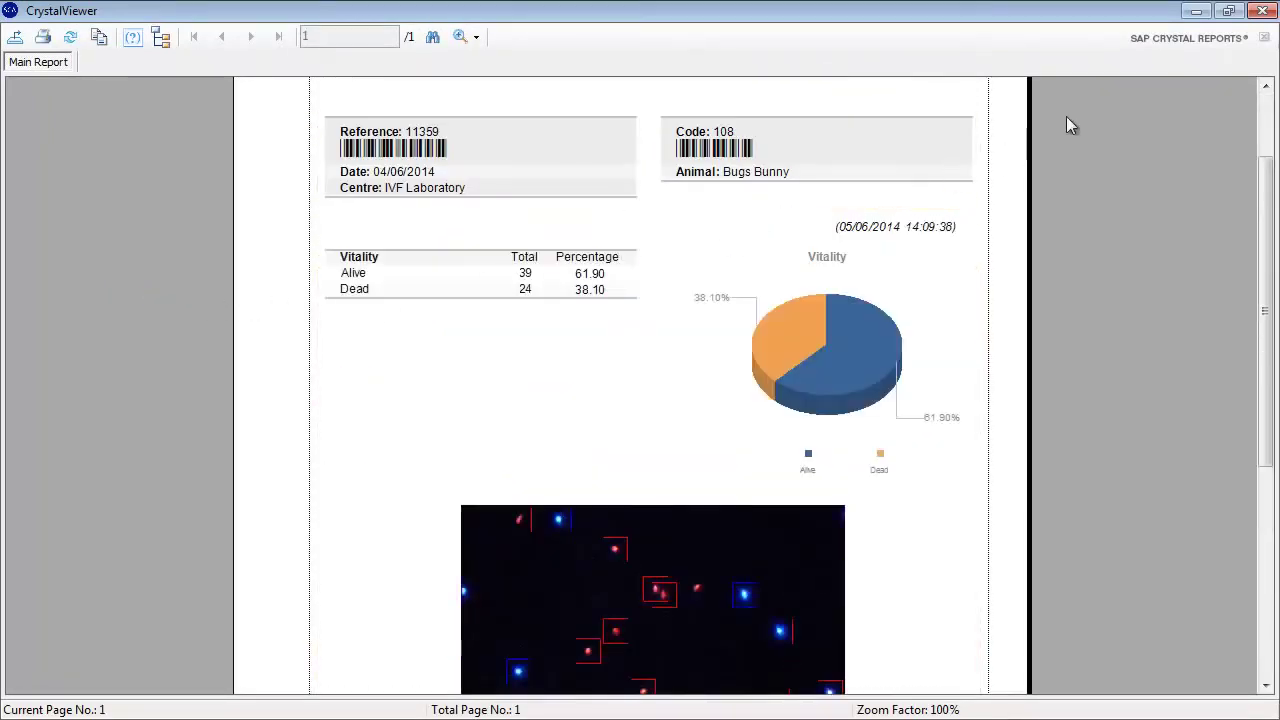
{"action": "left_click", "coordinate": [1262, 14]}
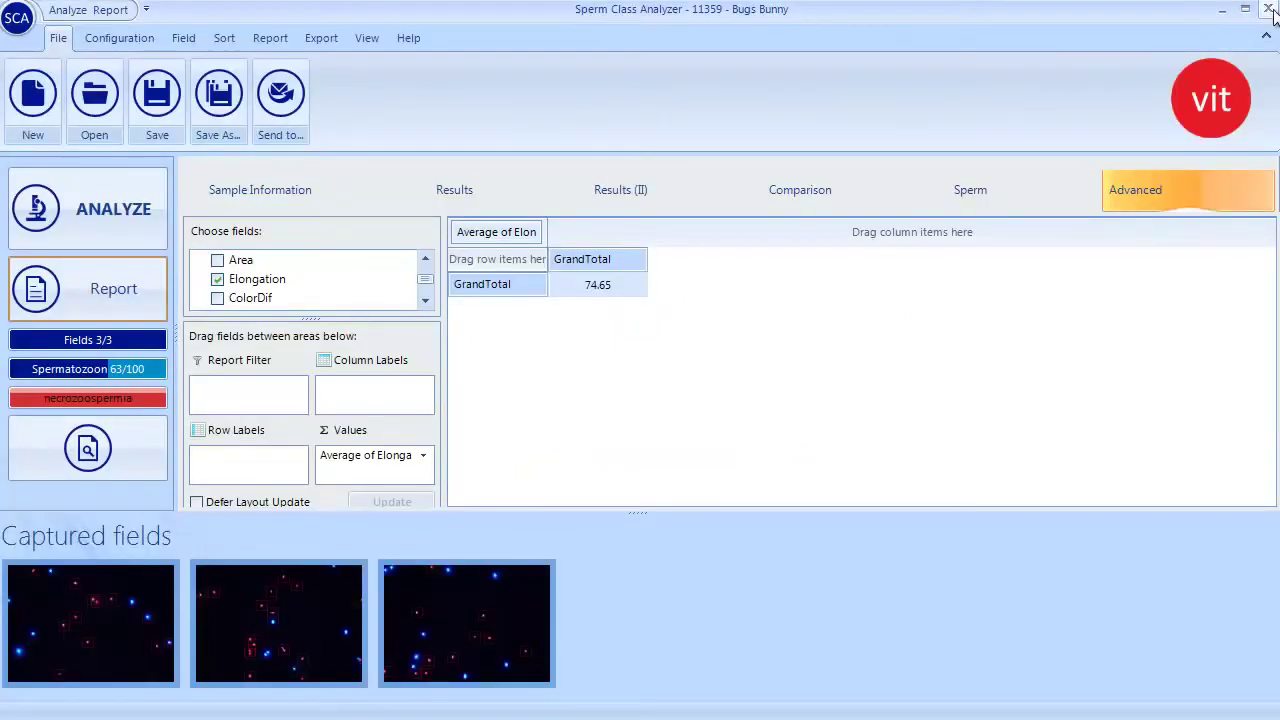
- Close the vitality module and review the sample's Motility, Vitality and overall Results data
{"action": "left_click", "coordinate": [1270, 10]}
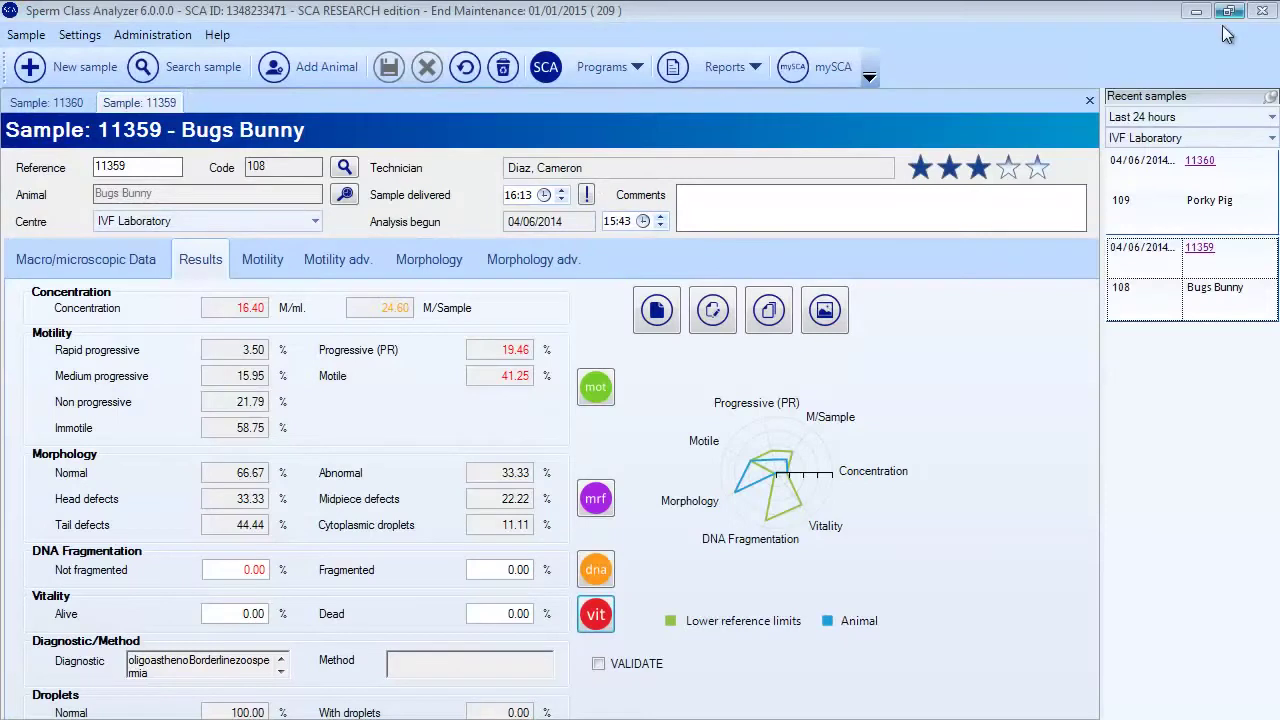
{"action": "left_click", "coordinate": [260, 258]}
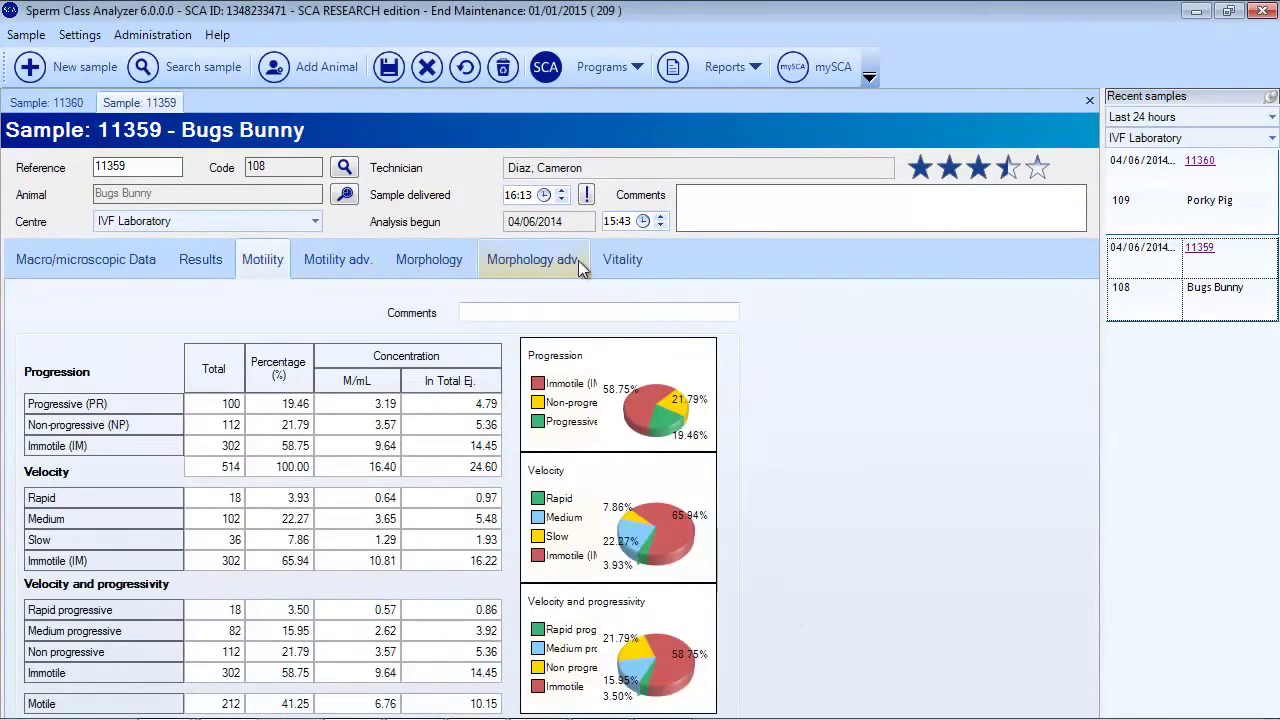
{"action": "left_click", "coordinate": [620, 260]}
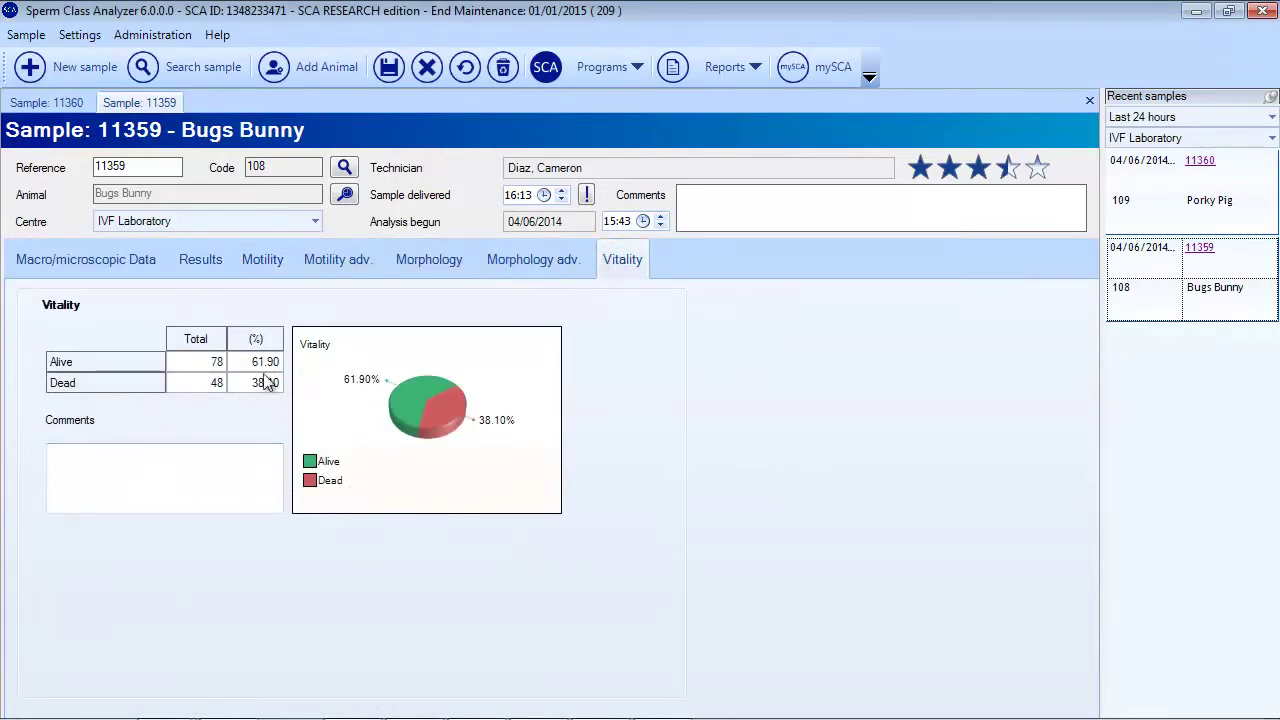
{"action": "left_click", "coordinate": [210, 261]}
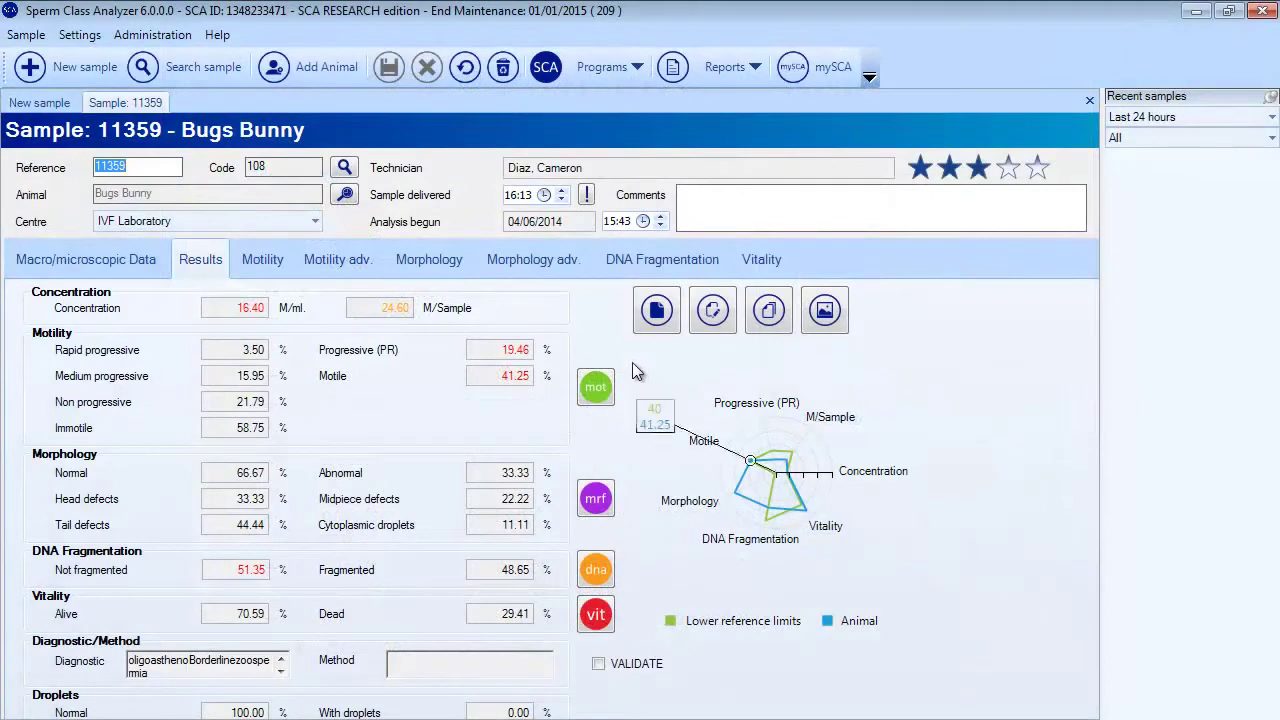
- Look through the available report types and generate the Complete report for the sample
{"action": "left_click", "coordinate": [730, 70]}
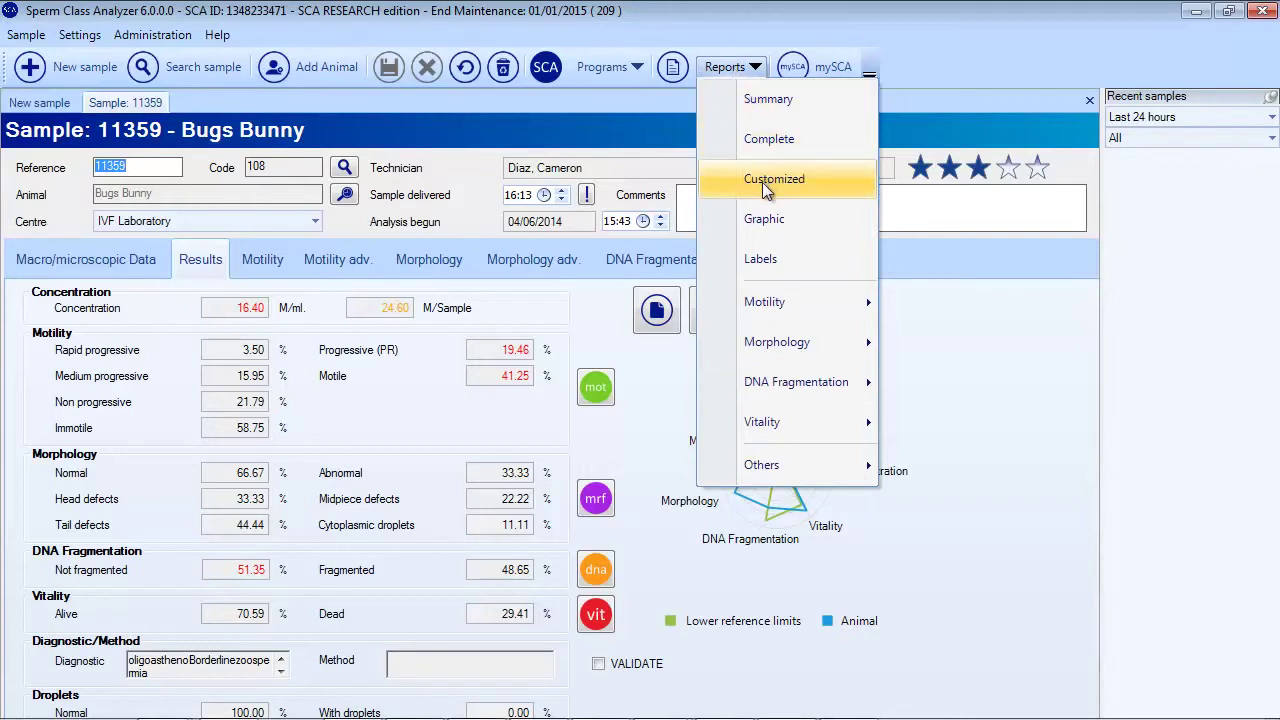
{"action": "mouse_move", "coordinate": [765, 305]}
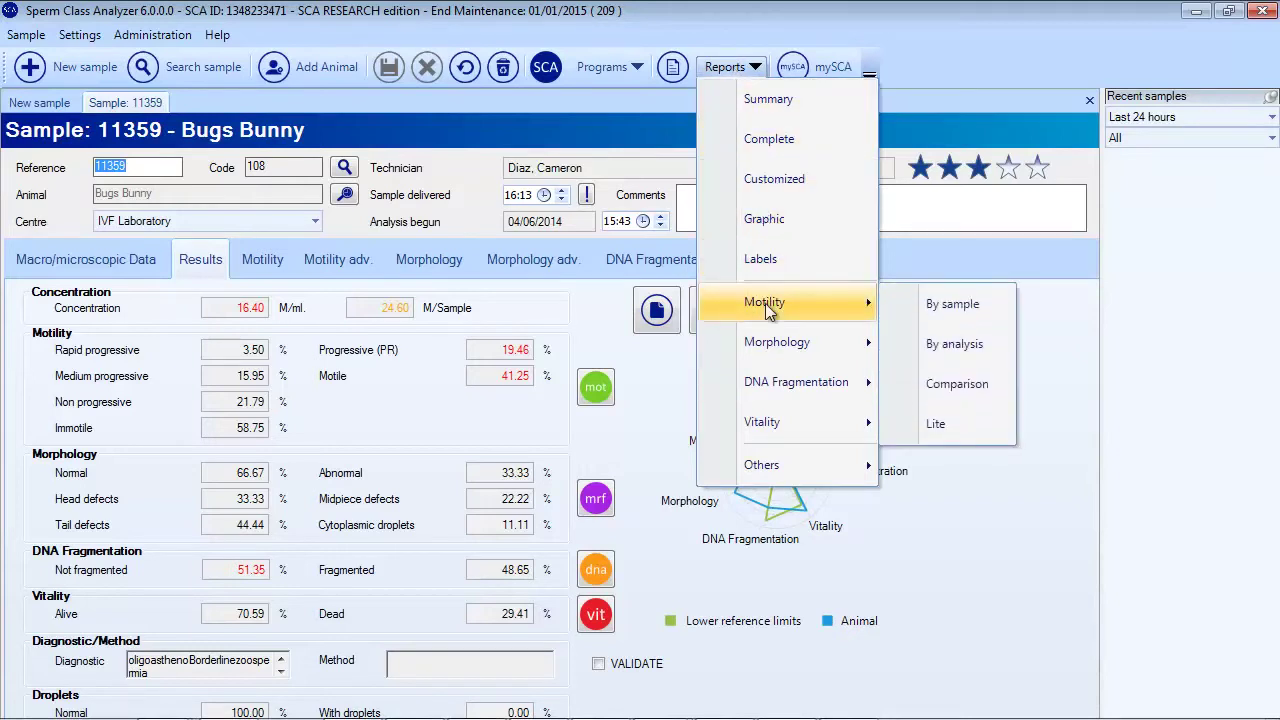
{"action": "mouse_move", "coordinate": [773, 343]}
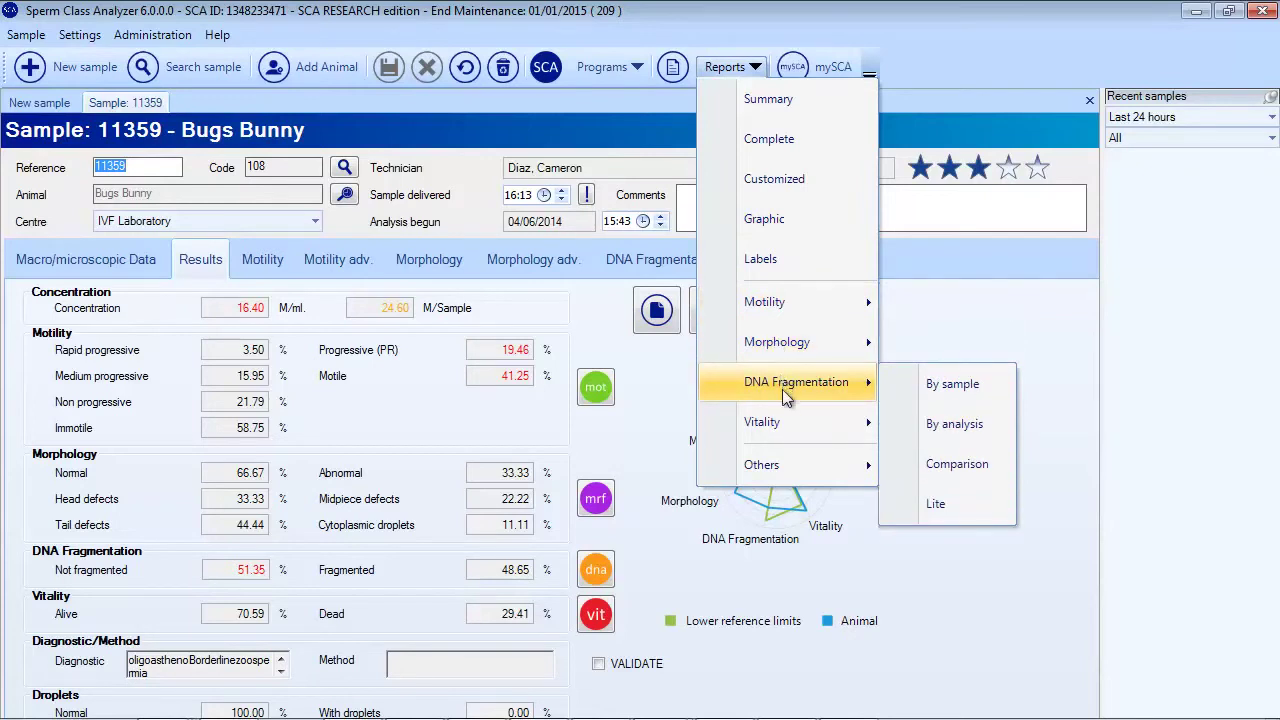
{"action": "mouse_move", "coordinate": [783, 423]}
{"action": "mouse_move", "coordinate": [782, 466]}
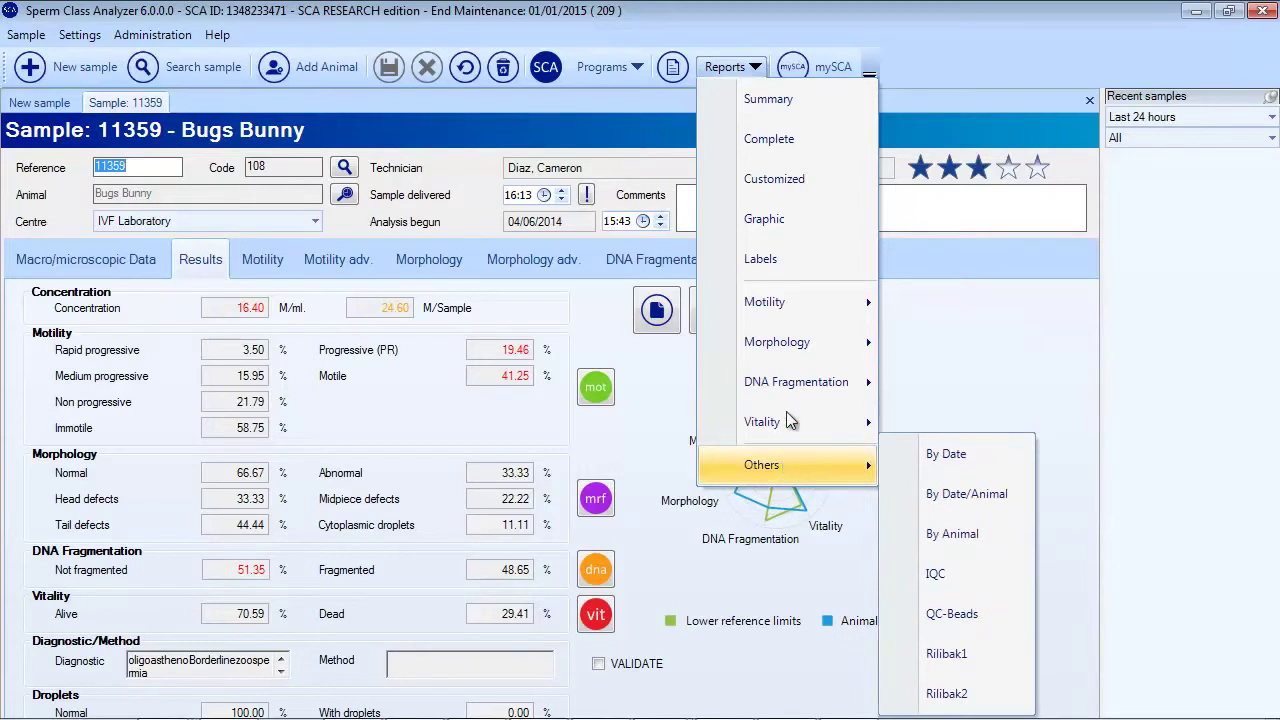
{"action": "left_click", "coordinate": [780, 144]}
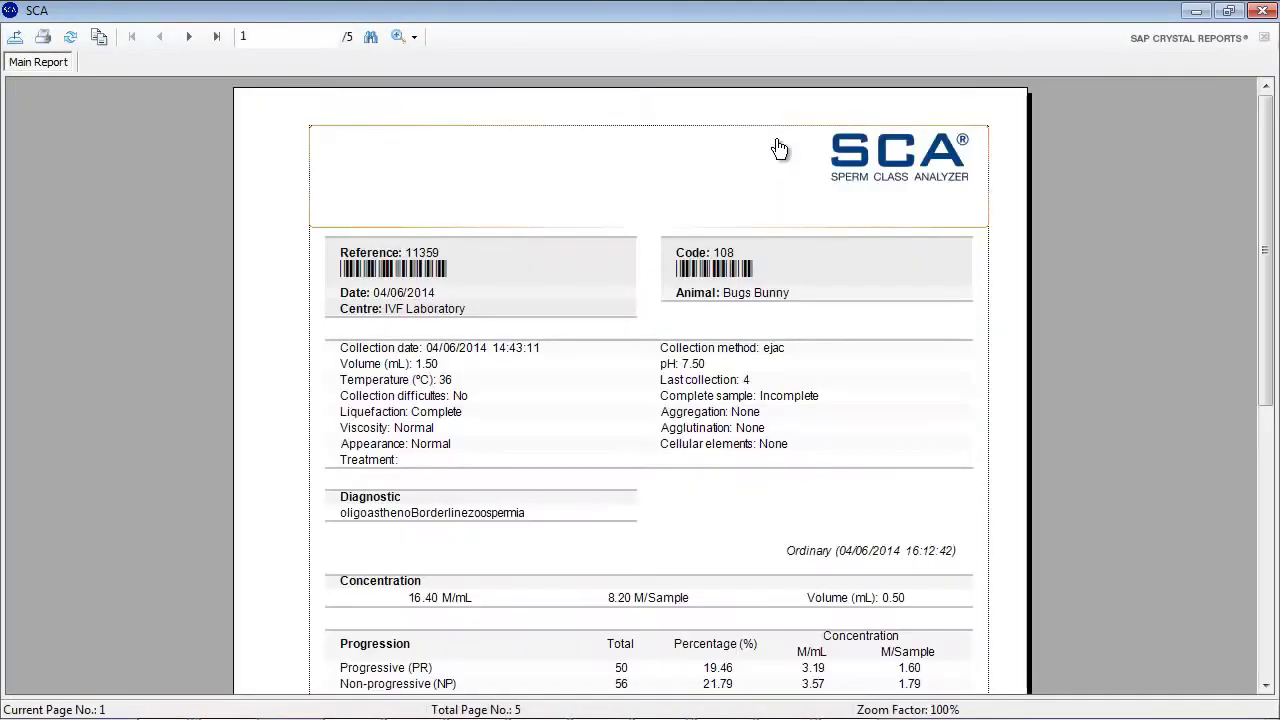
- Read through the Complete report's first two pages, covering sample data, concentration, progression, velocity and average speed values
{"action": "scroll", "coordinate": [780, 148], "scroll_direction": "down", "scroll_amount": 10}
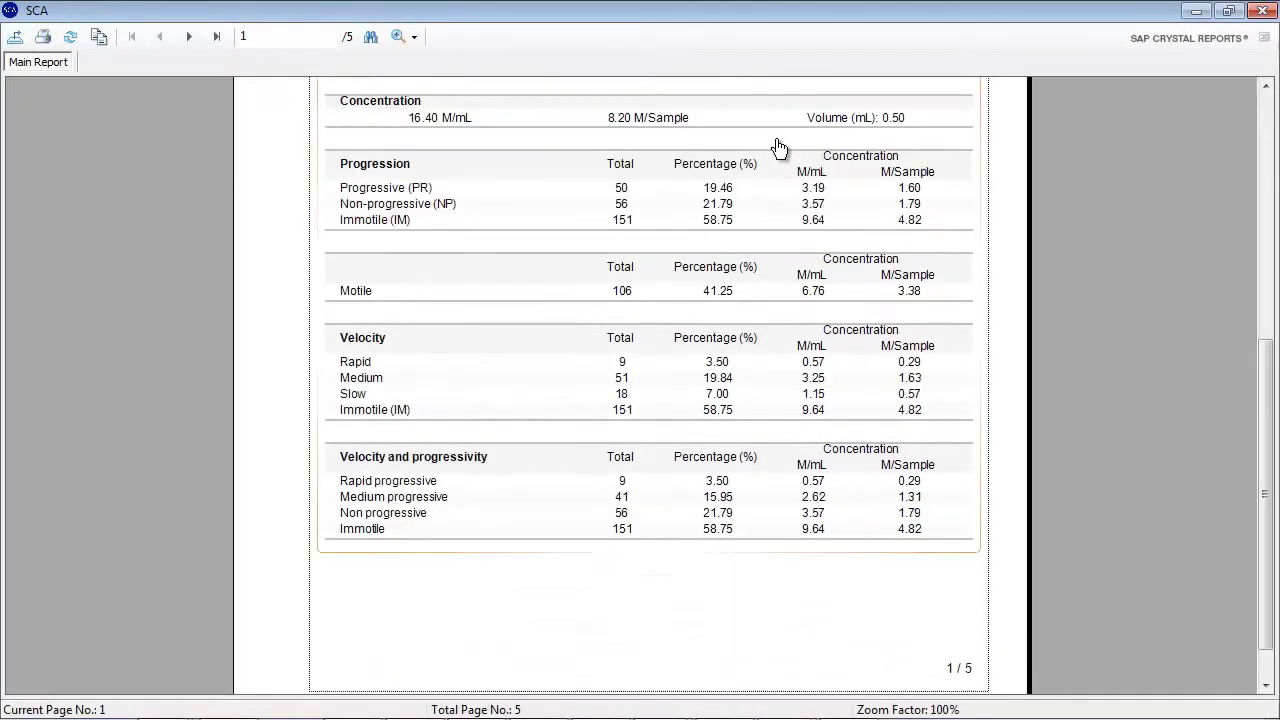
{"action": "scroll", "coordinate": [780, 148], "scroll_direction": "up", "scroll_amount": 7}
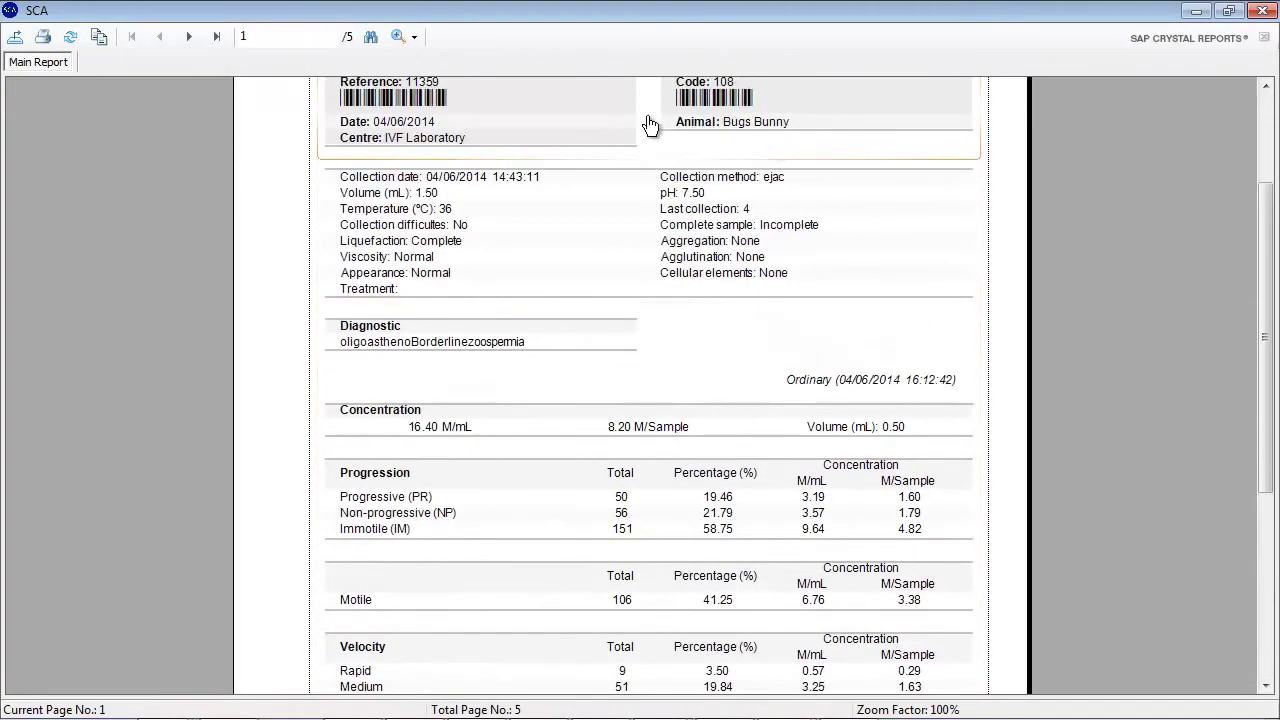
{"action": "left_click", "coordinate": [188, 36]}
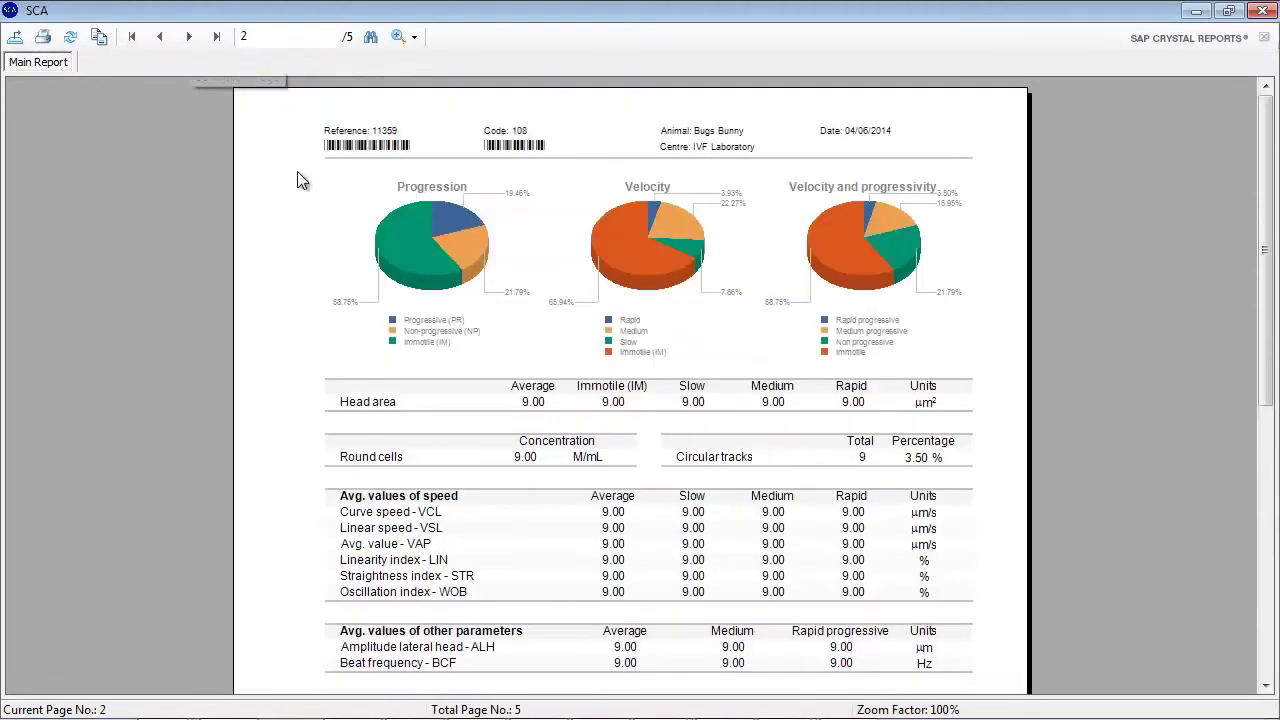
{"action": "scroll", "coordinate": [297, 172], "scroll_direction": "down", "scroll_amount": 5}
{"action": "scroll", "coordinate": [297, 178], "scroll_direction": "down", "scroll_amount": 2}
{"action": "scroll", "coordinate": [297, 178], "scroll_direction": "up", "scroll_amount": 9}
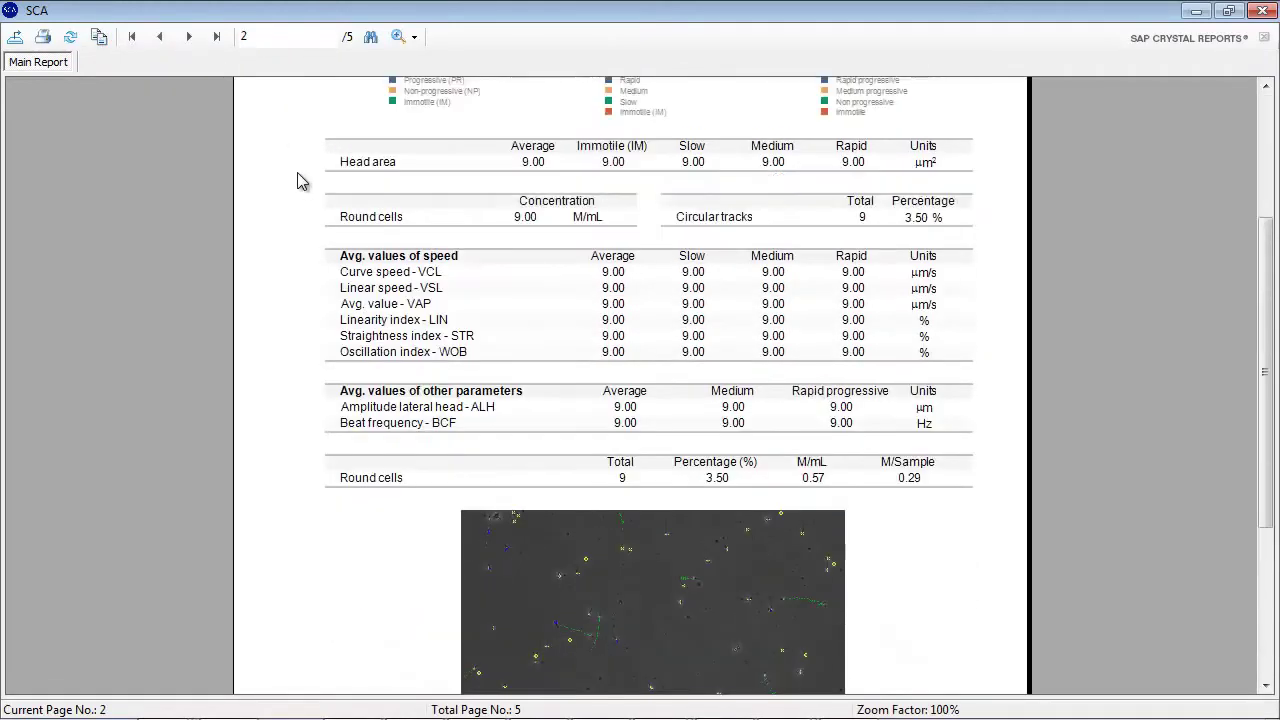
- Review the morphology, DNA fragmentation and final comments sections on pages 3 to 5 of the report and close it
{"action": "left_click", "coordinate": [191, 40]}
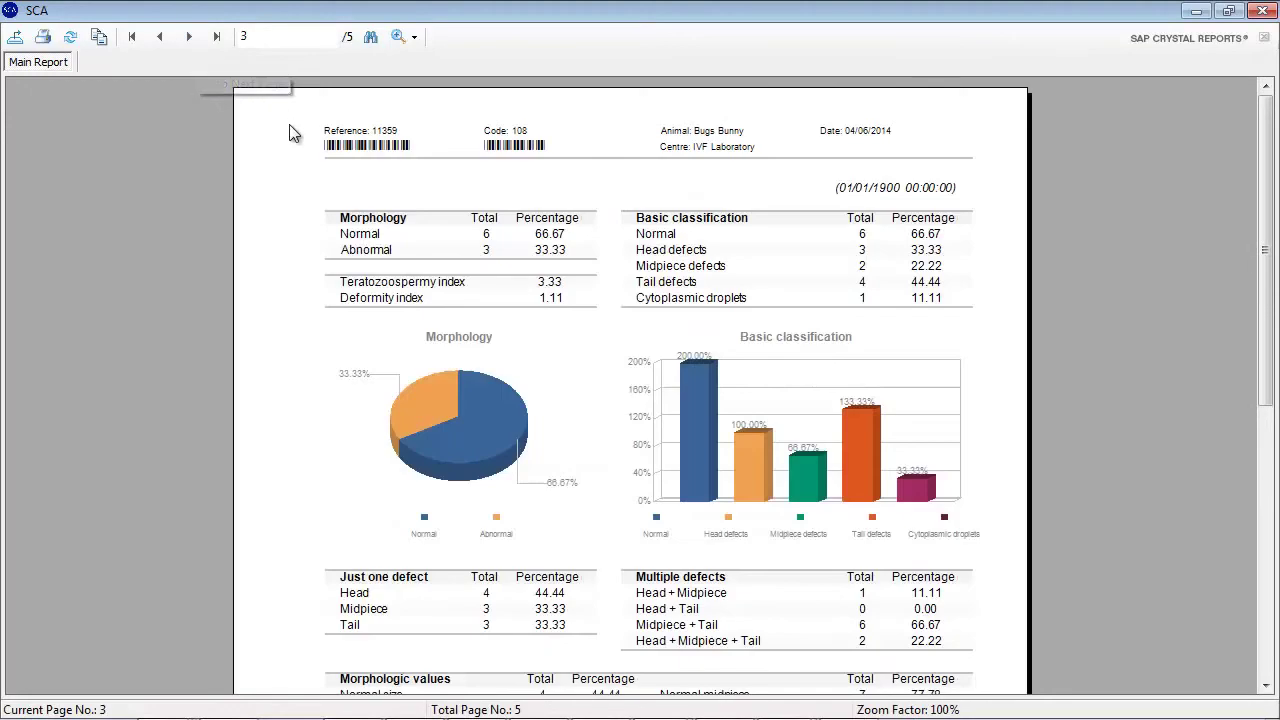
{"action": "scroll", "coordinate": [292, 133], "scroll_direction": "down", "scroll_amount": 7}
{"action": "scroll", "coordinate": [292, 133], "scroll_direction": "down", "scroll_amount": 2}
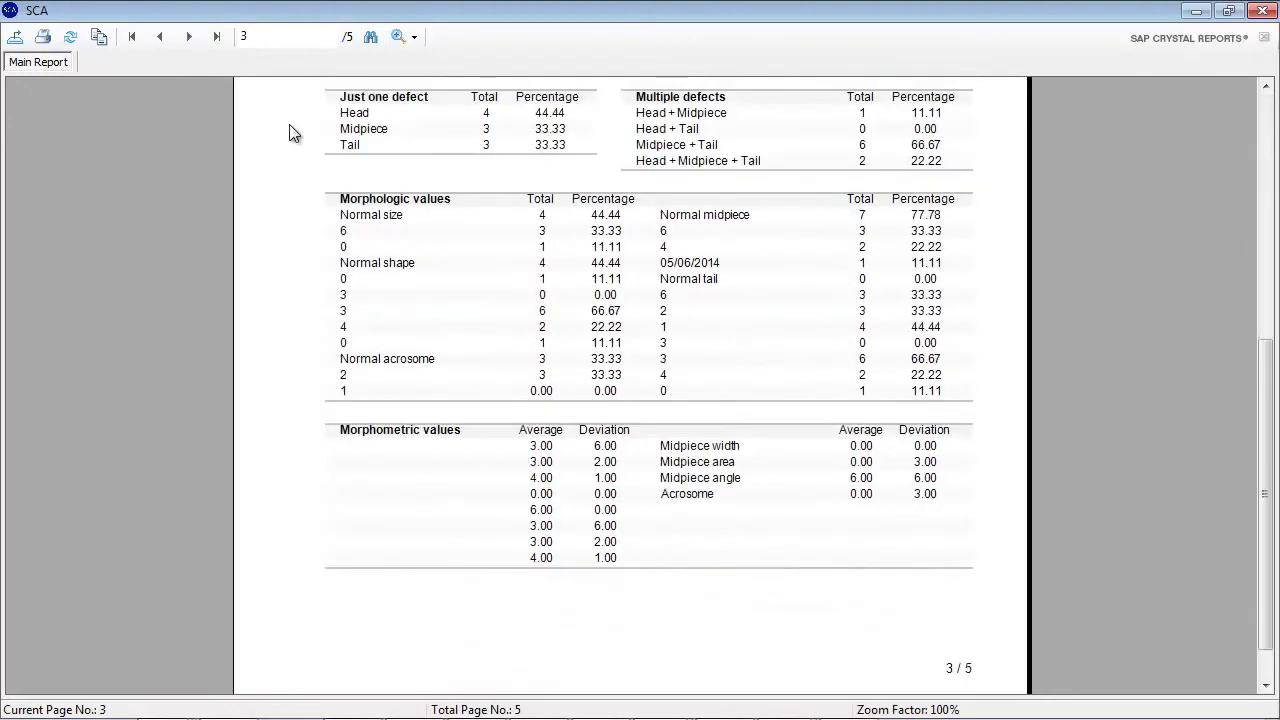
{"action": "left_click", "coordinate": [188, 36]}
{"action": "scroll", "coordinate": [292, 157], "scroll_direction": "down", "scroll_amount": 9}
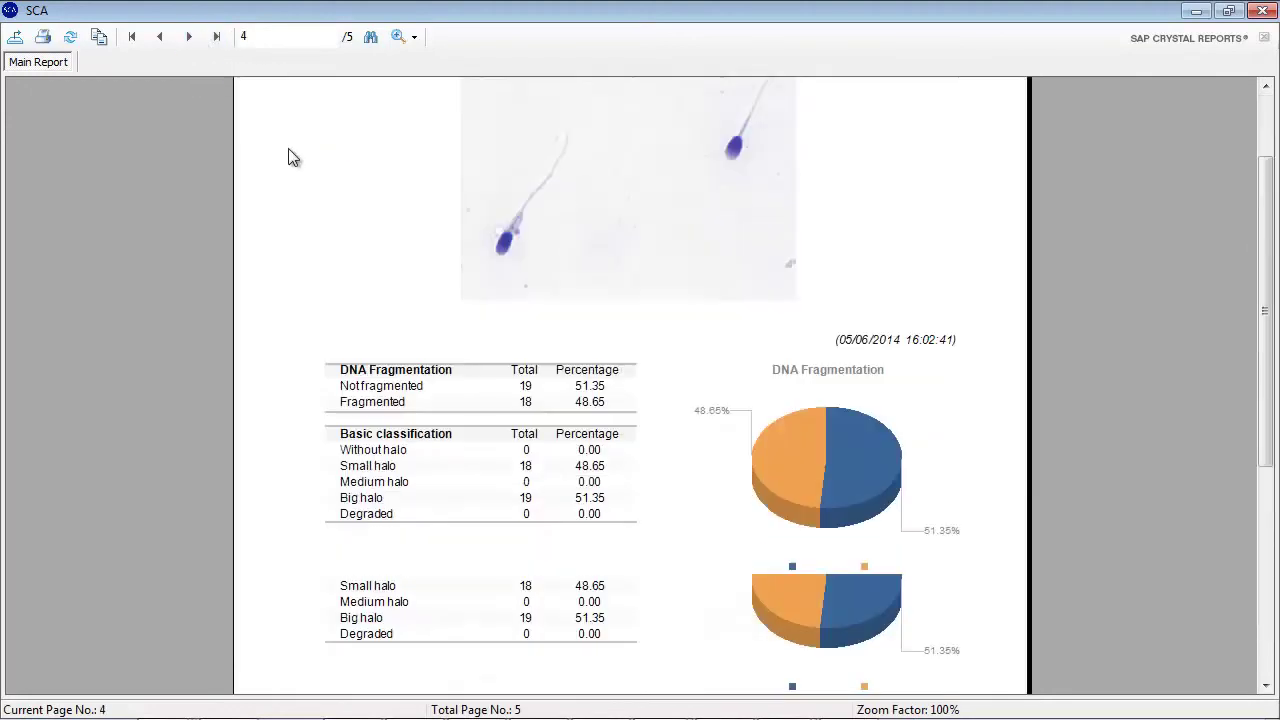
{"action": "left_click", "coordinate": [189, 37]}
{"action": "scroll", "coordinate": [280, 148], "scroll_direction": "down", "scroll_amount": 7}
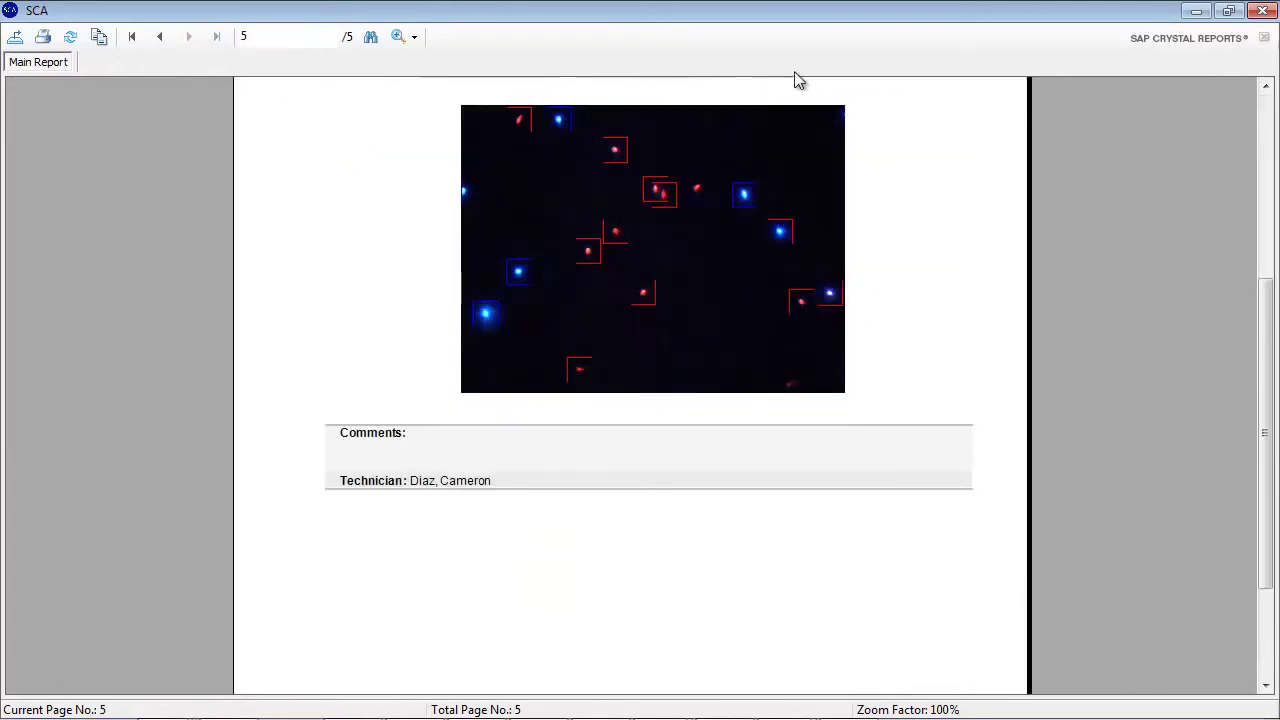
{"action": "left_click", "coordinate": [1262, 12]}
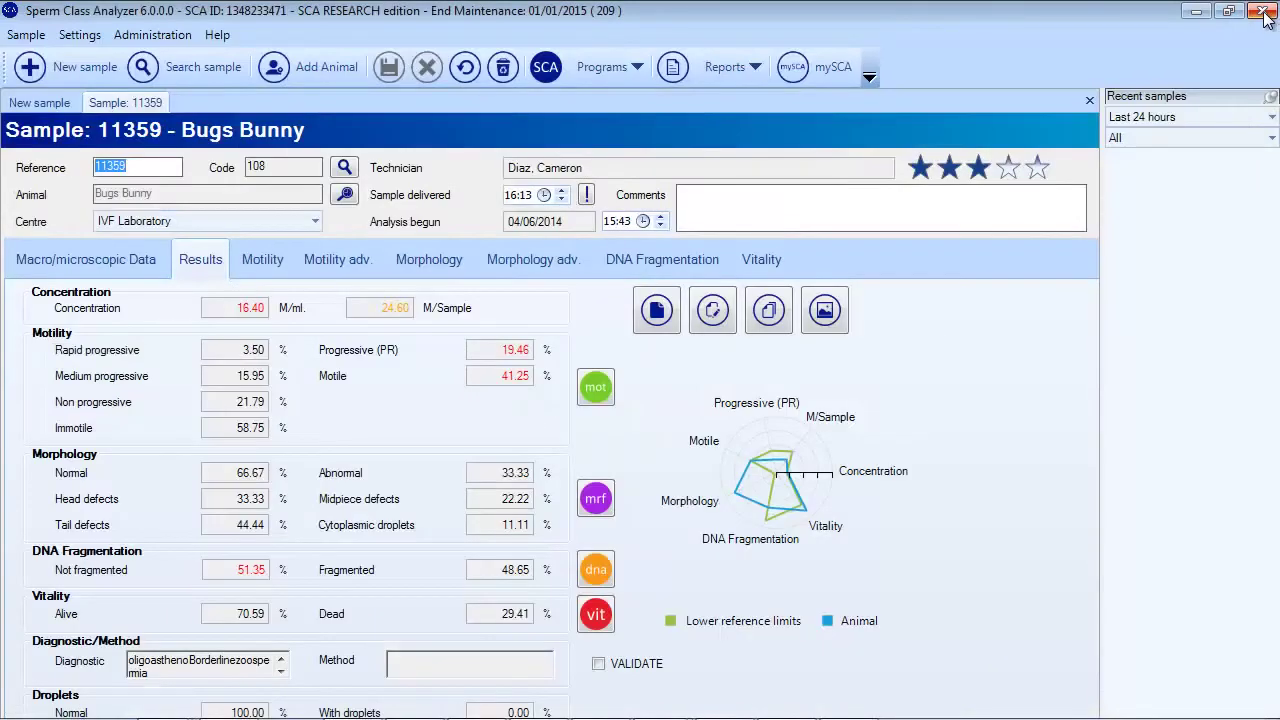